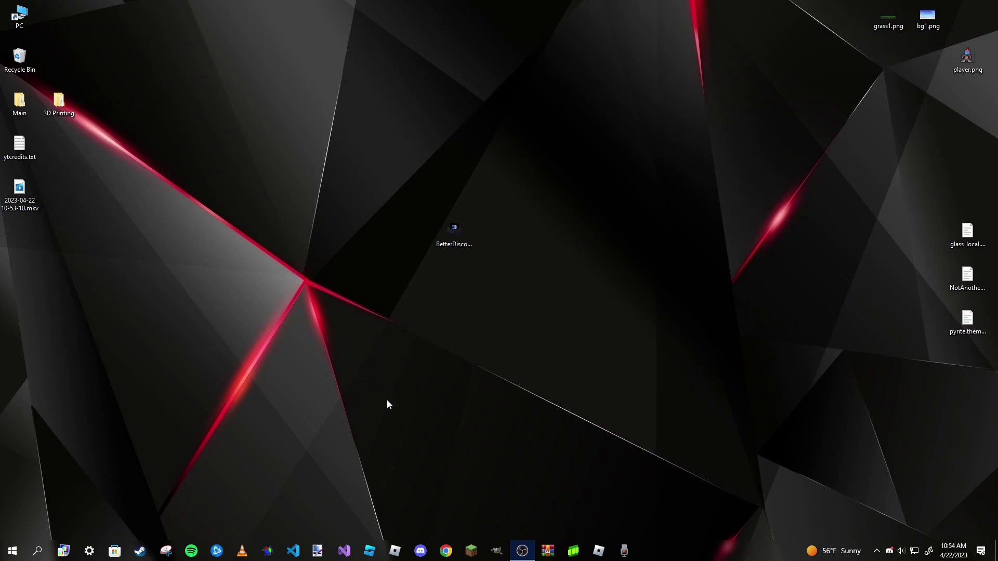
# Open Chrome, go to betterdiscord.app and maximize the browser window.
pyautogui.click(446, 552)
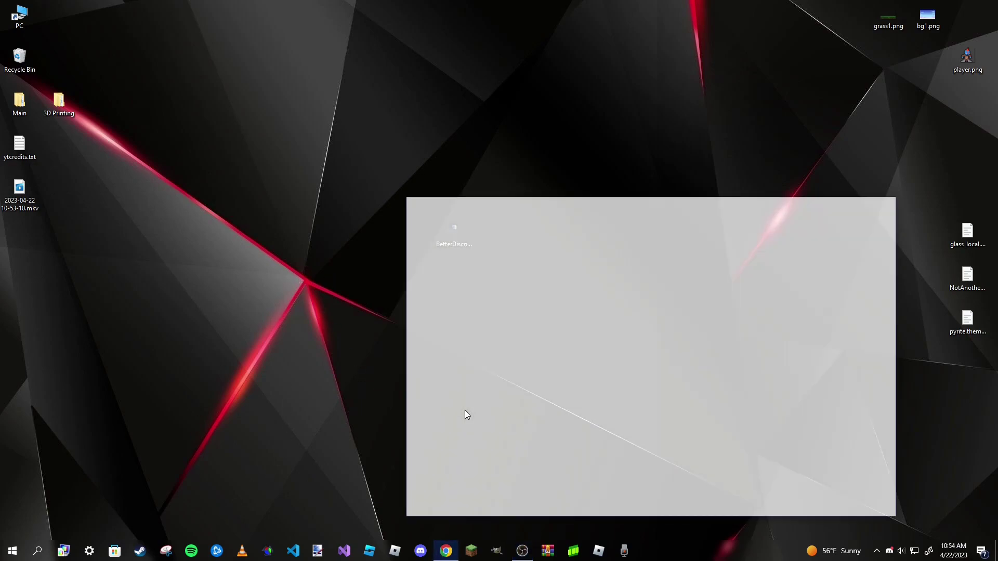
pyautogui.write('betterd')
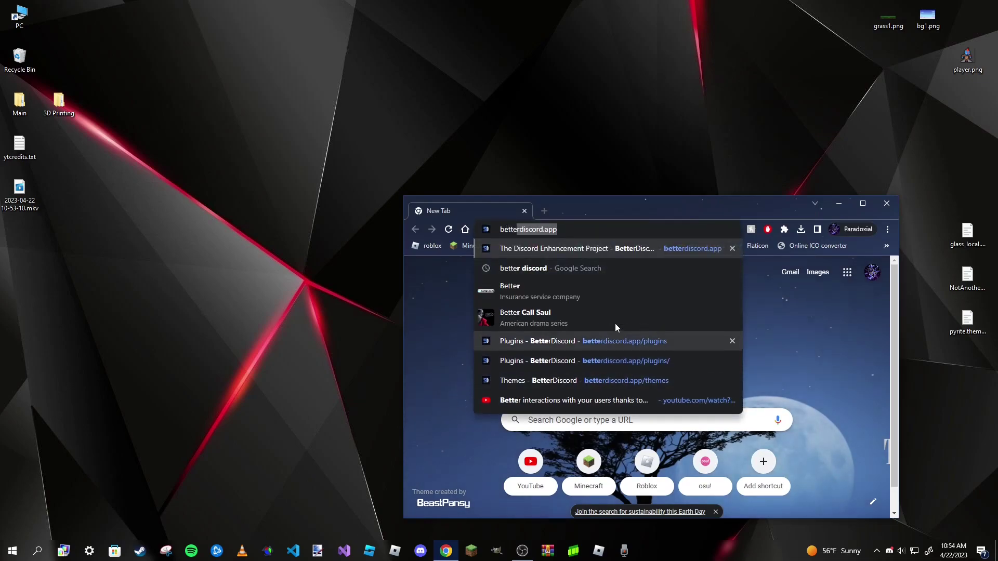
pyautogui.write('isc')
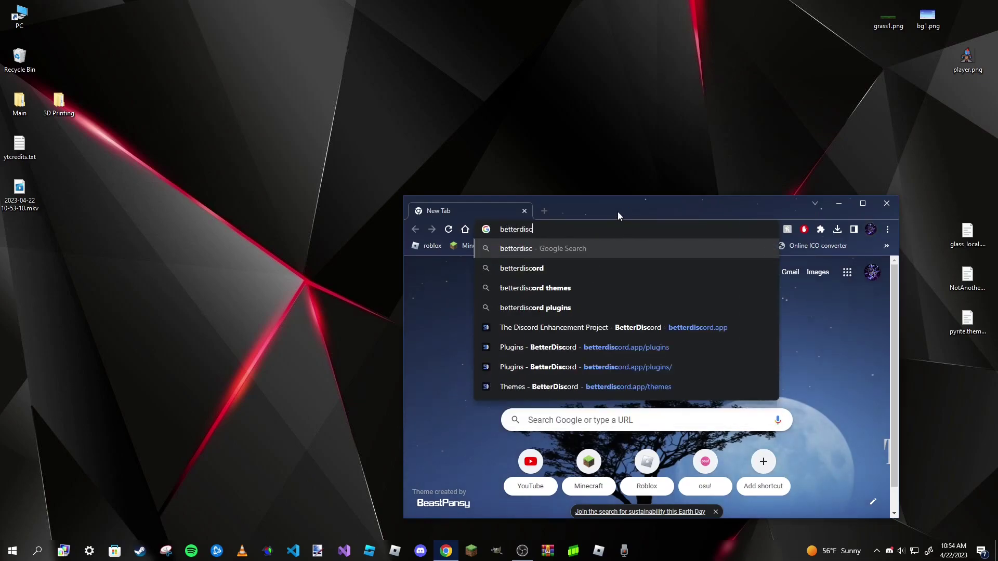
pyautogui.write('ord.app')
pyautogui.press('Return')
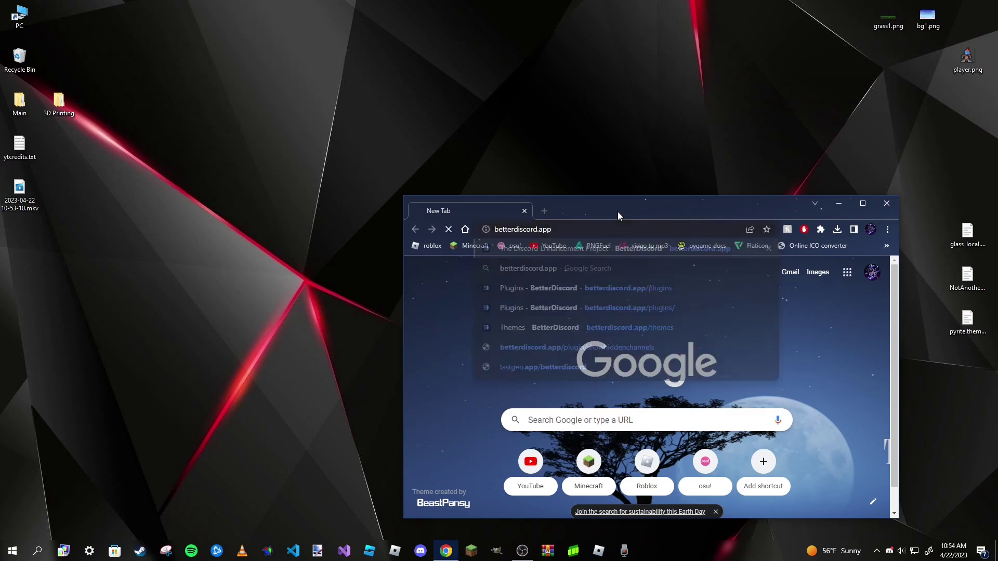
pyautogui.moveTo(618, 211); pyautogui.dragTo(463, 0)
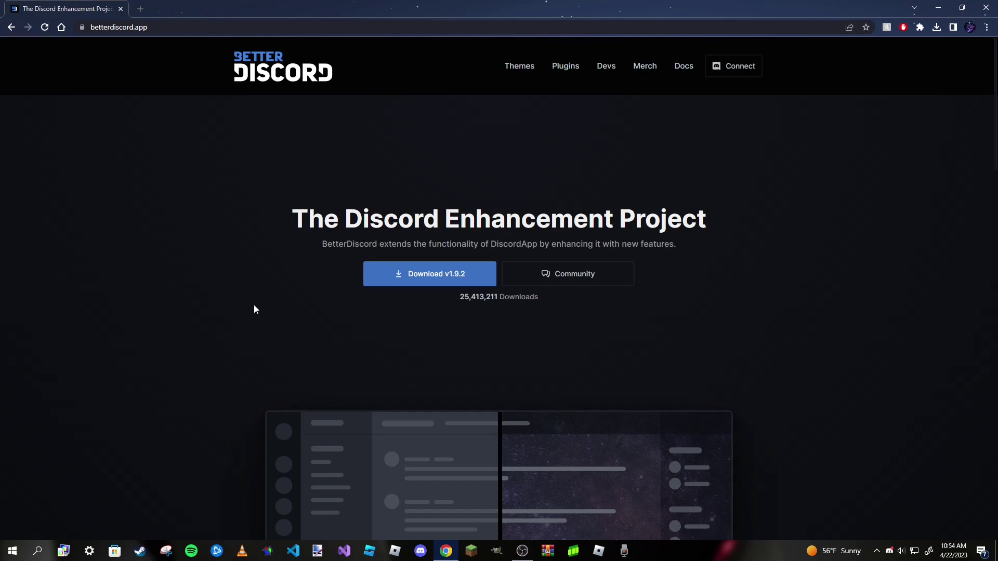
# Look through the BetterDiscord home page, including its Themes and Plugins sections, and return to the download area.
pyautogui.scroll(-5, 251, 291)
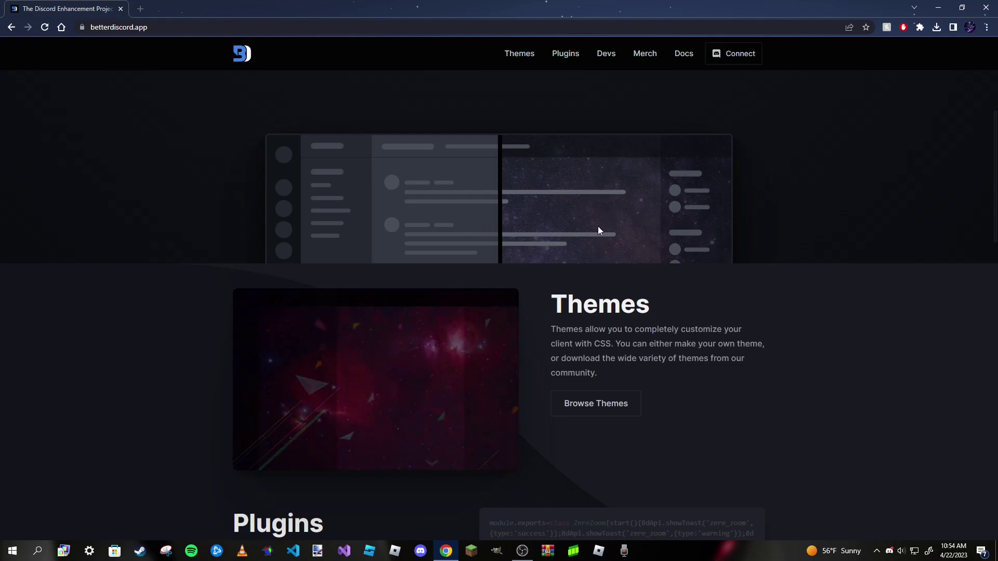
pyautogui.scroll(-3, 566, 206)
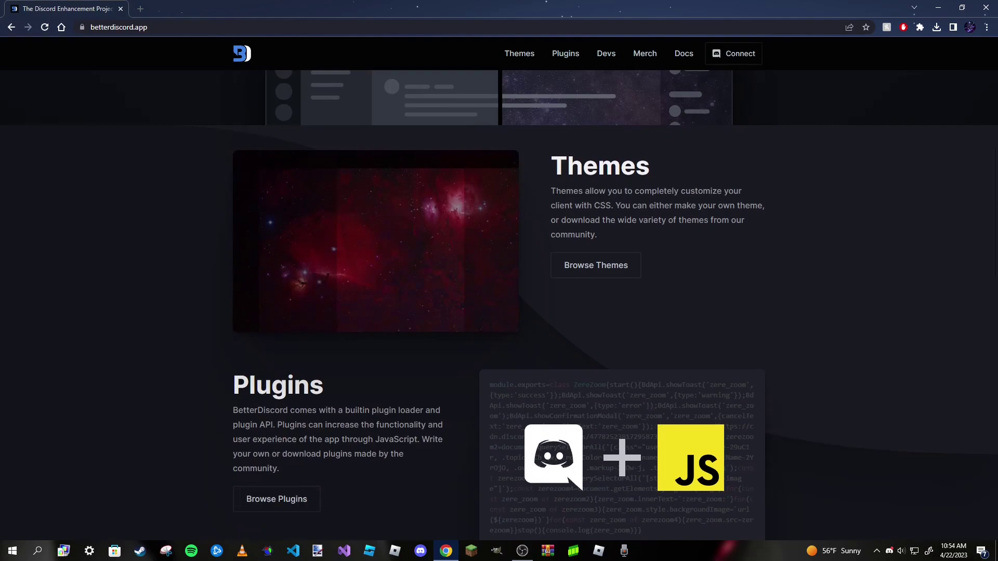
pyautogui.scroll(-3, 525, 217)
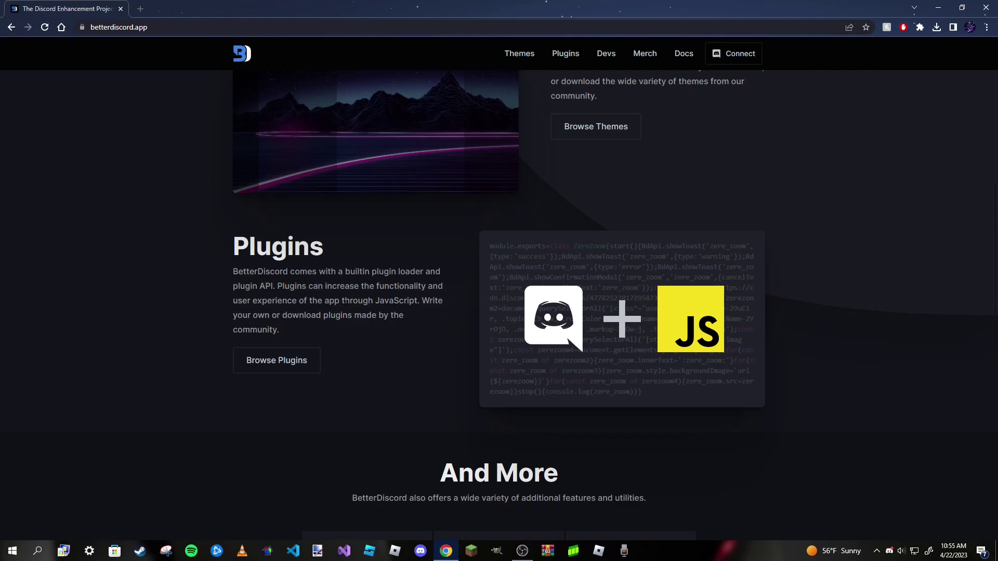
pyautogui.scroll(15, 254, 306)
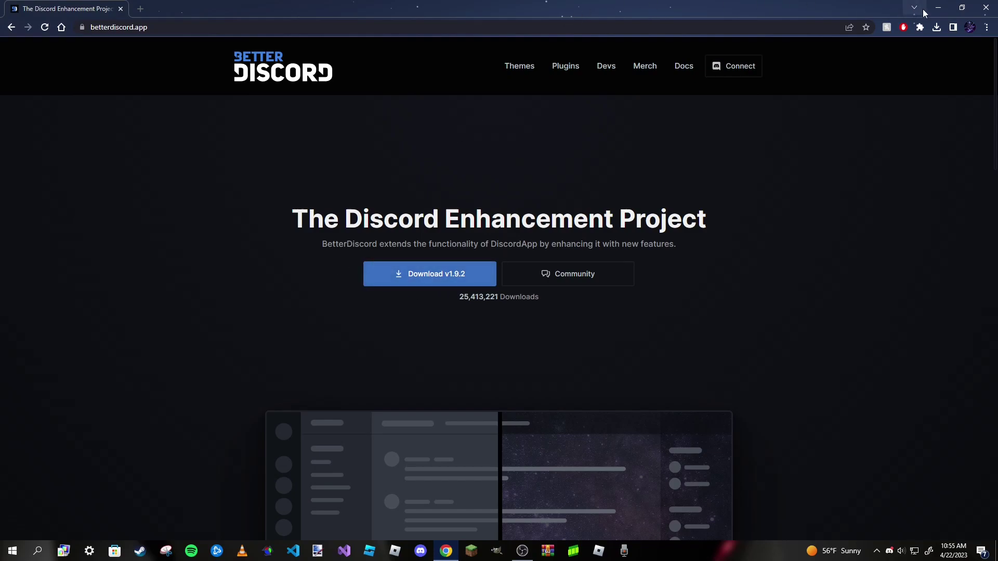
# Minimize the browser and run the BetterDiscord installer from the desktop.
pyautogui.click(939, 7)
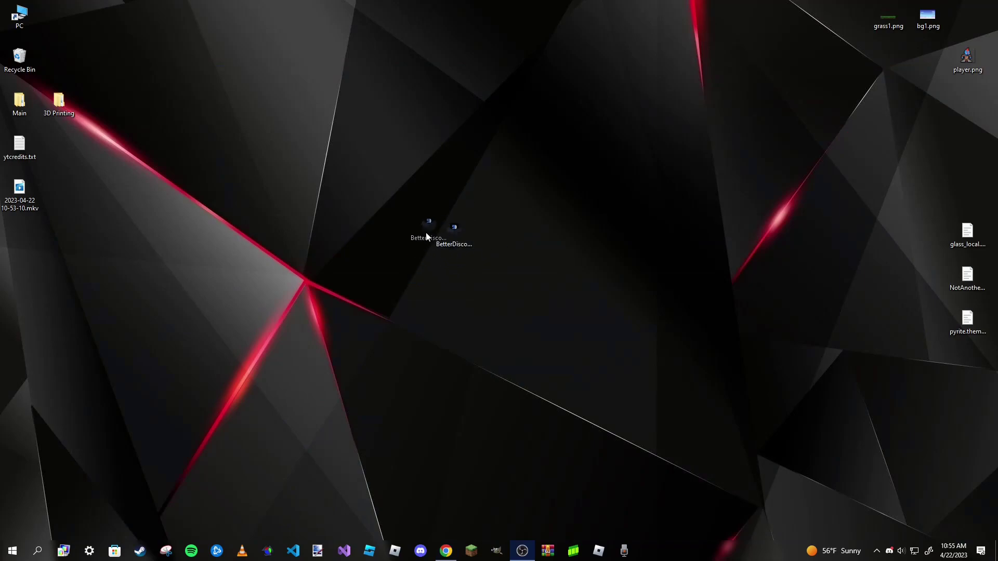
pyautogui.doubleClick(451, 235)
pyautogui.doubleClick(456, 229)
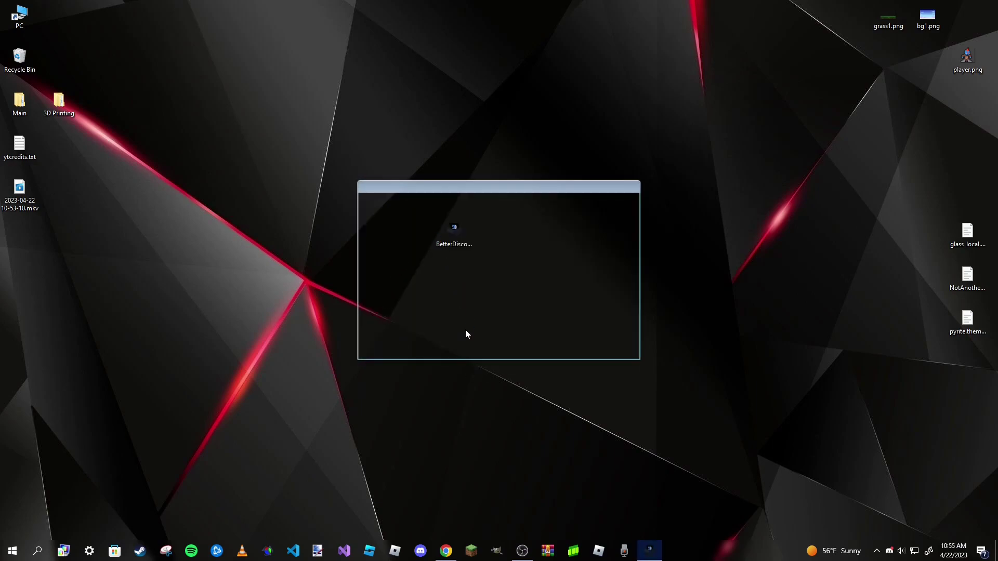
pyautogui.moveTo(539, 188); pyautogui.dragTo(497, 185)
# Skim the installer's license agreement, accept it and continue to the action choice.
pyautogui.scroll(-10, 535, 270)
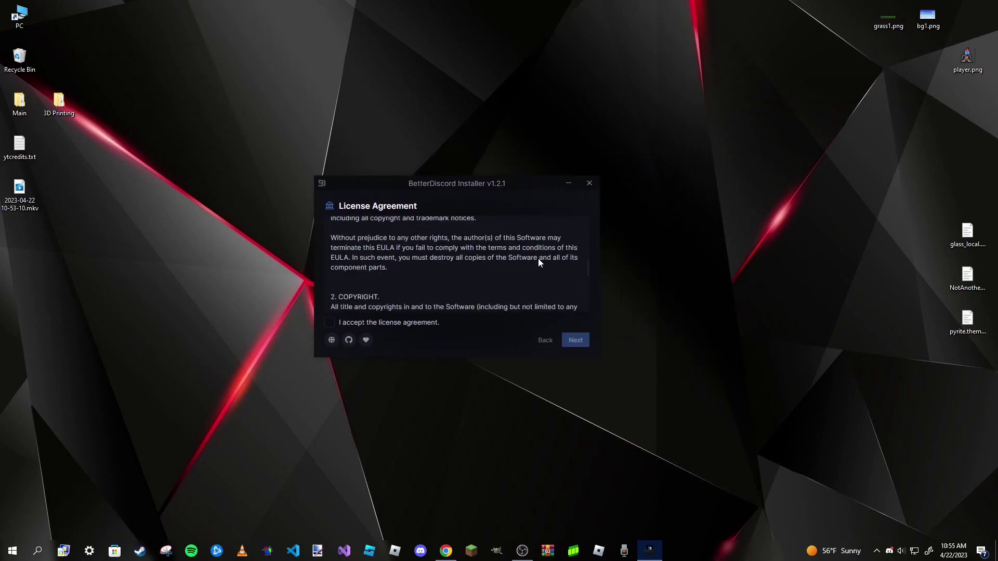
pyautogui.scroll(10, 538, 258)
pyautogui.scroll(-3, 538, 258)
pyautogui.scroll(3, 538, 258)
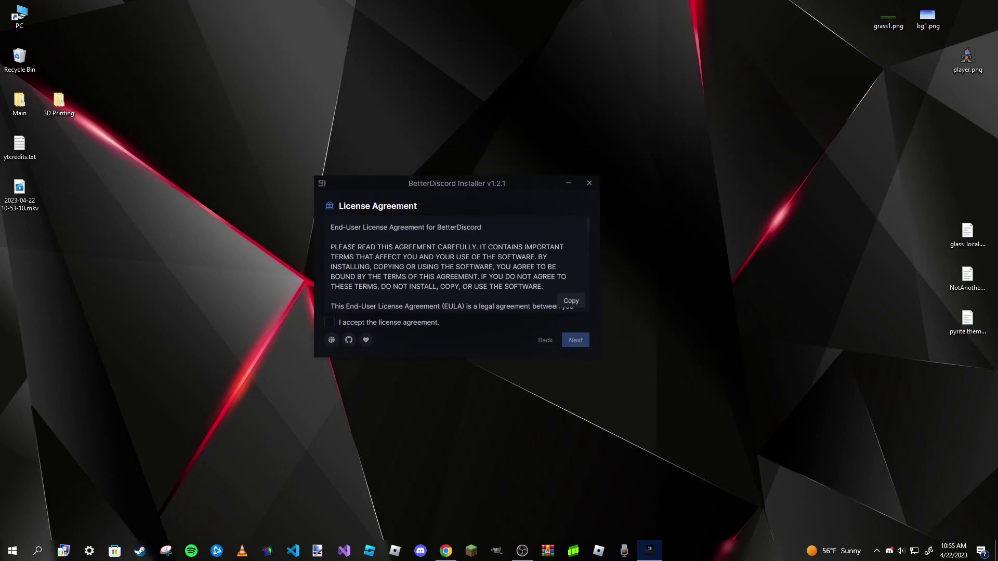
pyautogui.click(330, 325)
pyautogui.click(575, 342)
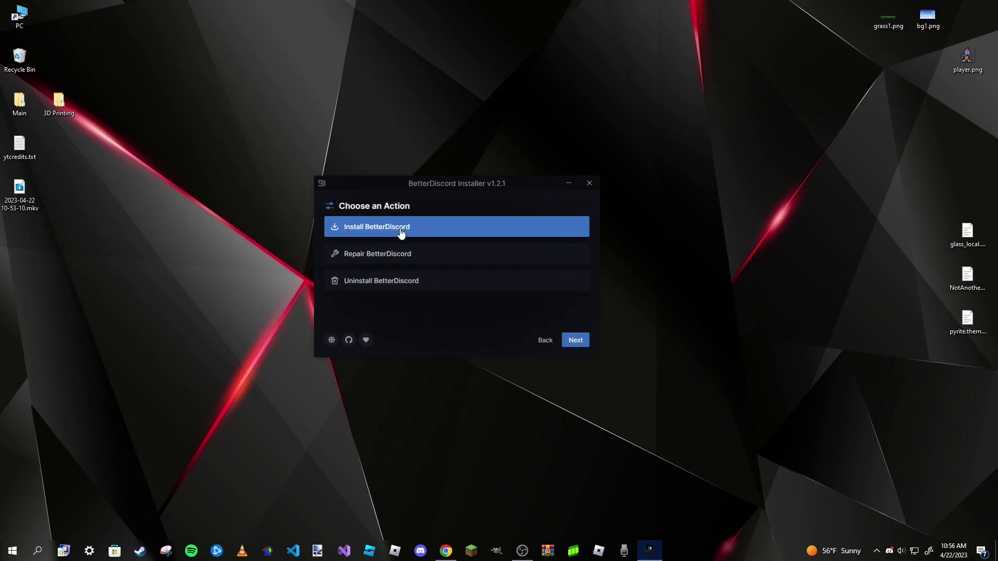
# Choose Install BetterDiscord for the regular Discord version, and quit the installer without starting the installation.
pyautogui.click(571, 339)
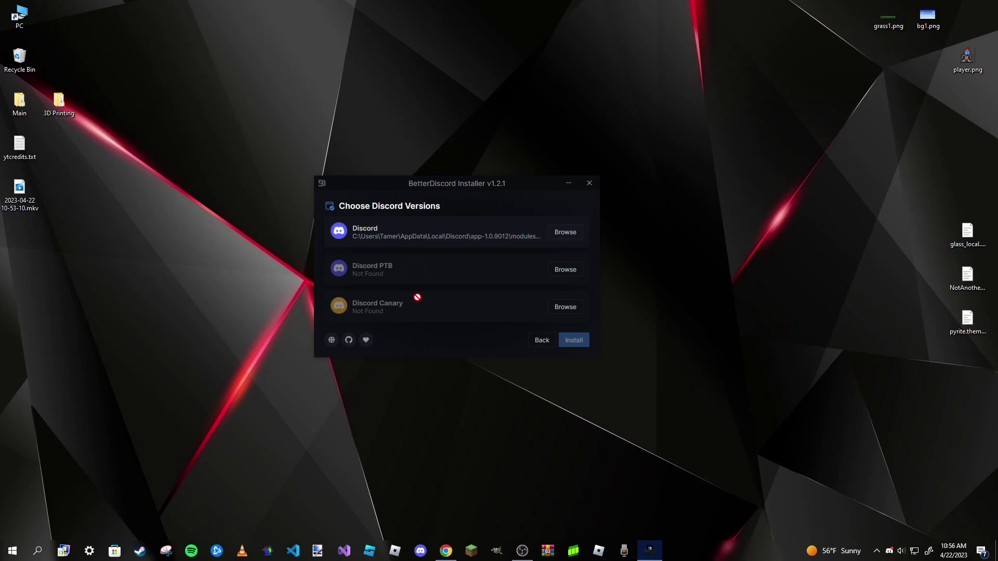
pyautogui.click(441, 231)
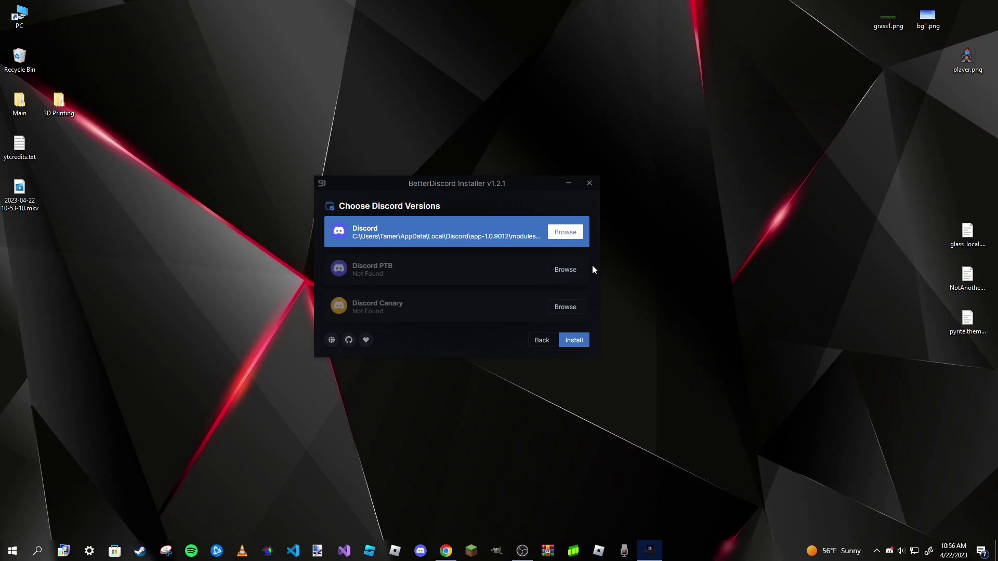
pyautogui.click(589, 183)
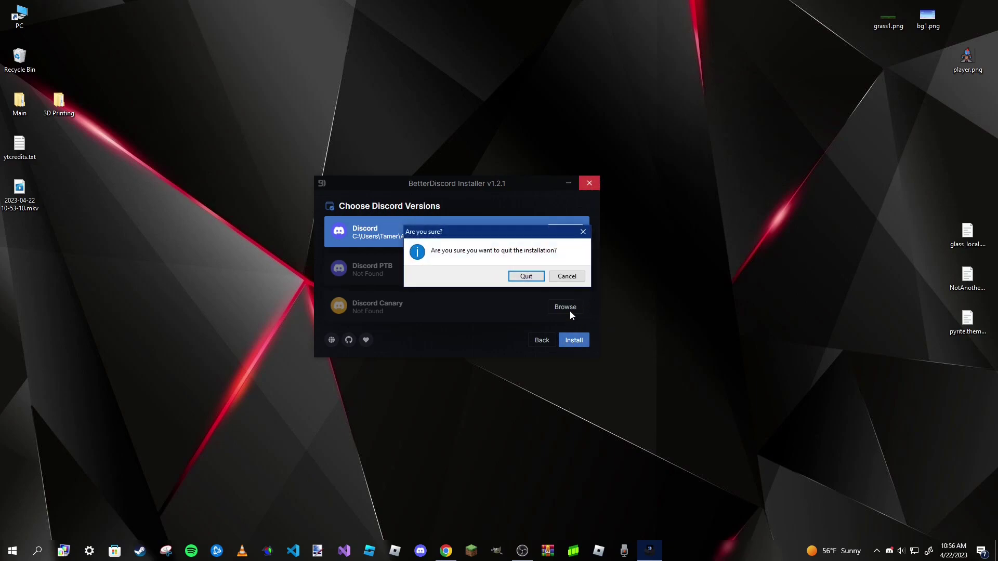
pyautogui.click(527, 277)
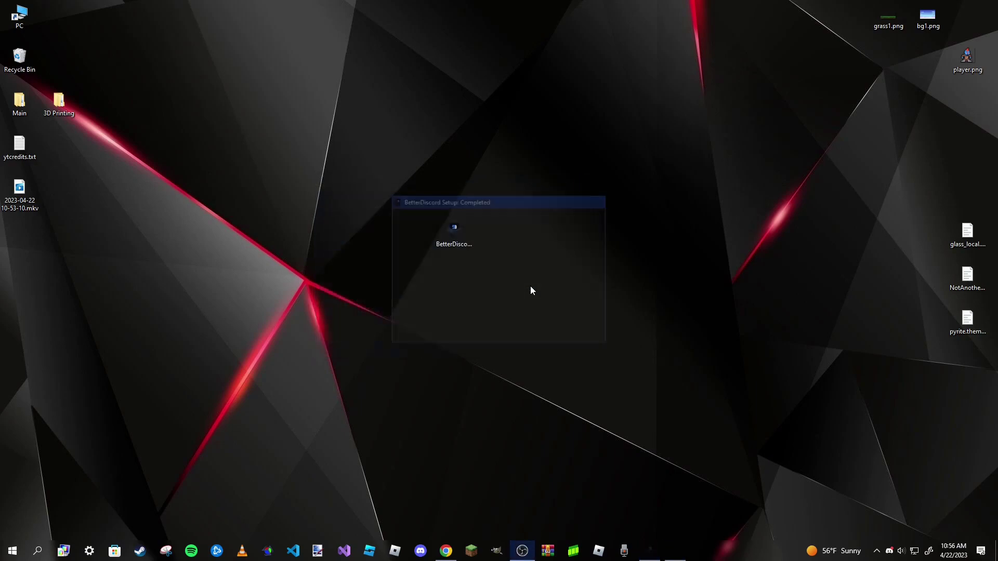
# Switch to Discord and maximize its window.
pyautogui.click(889, 549)
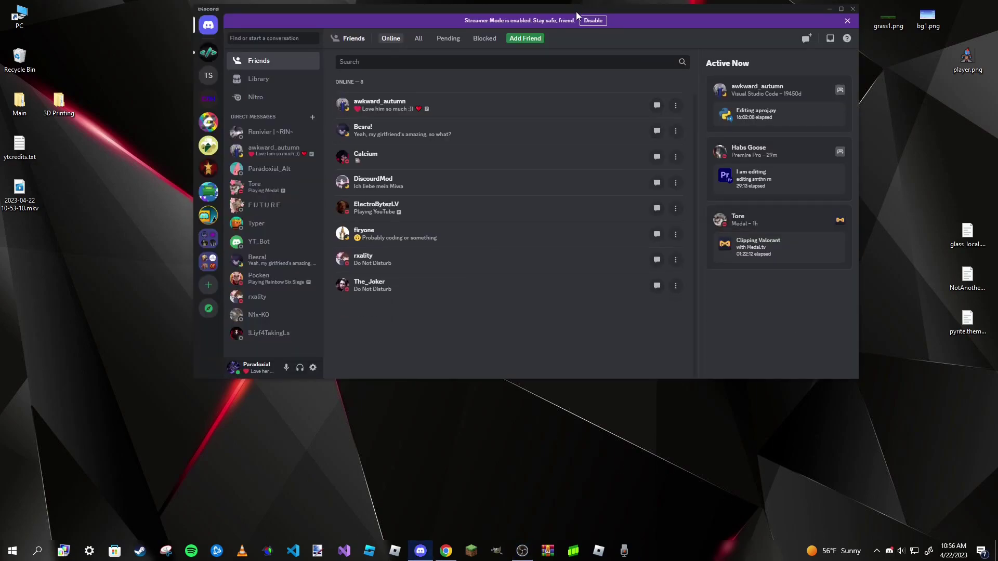
pyautogui.moveTo(577, 12); pyautogui.dragTo(569, 74)
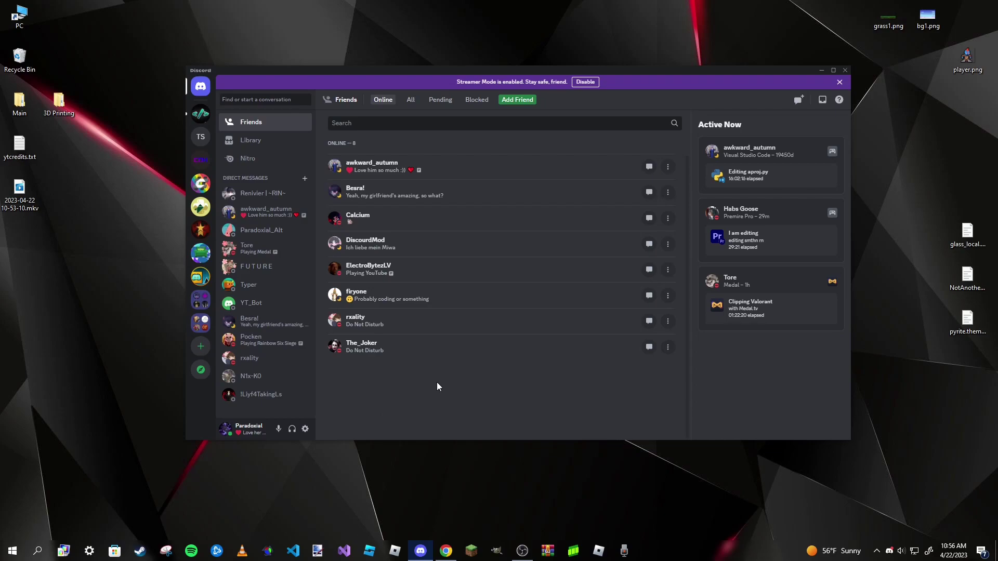
pyautogui.click(833, 69)
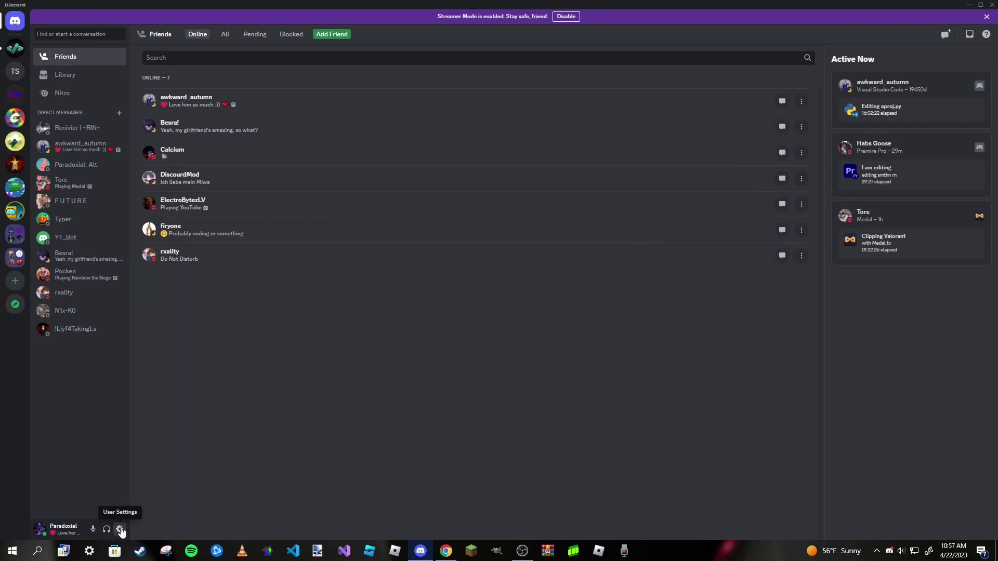
# Open Discord's user settings and show the Themes page of the BetterDiscord section.
pyautogui.click(120, 529)
pyautogui.scroll(-3, 307, 328)
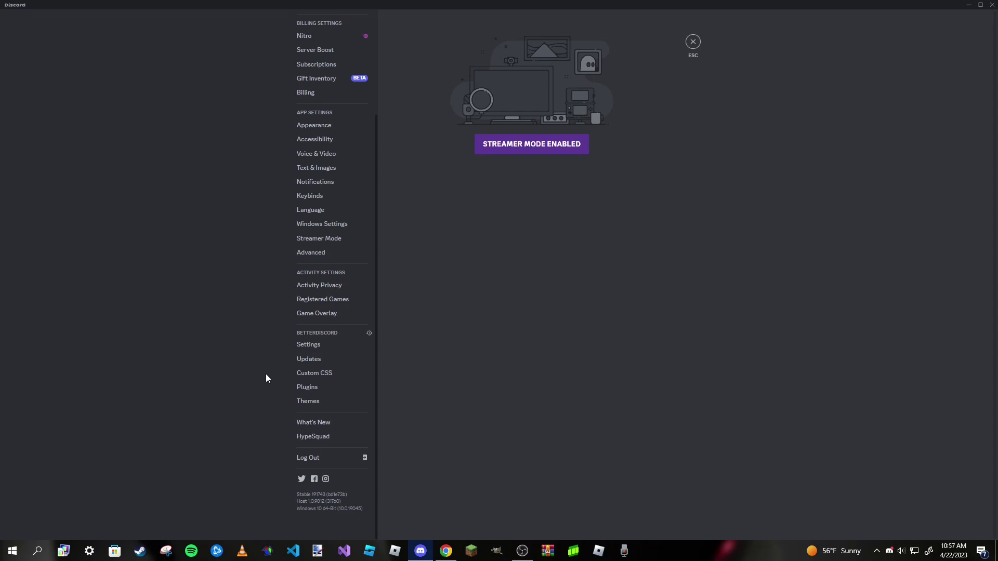
pyautogui.click(309, 403)
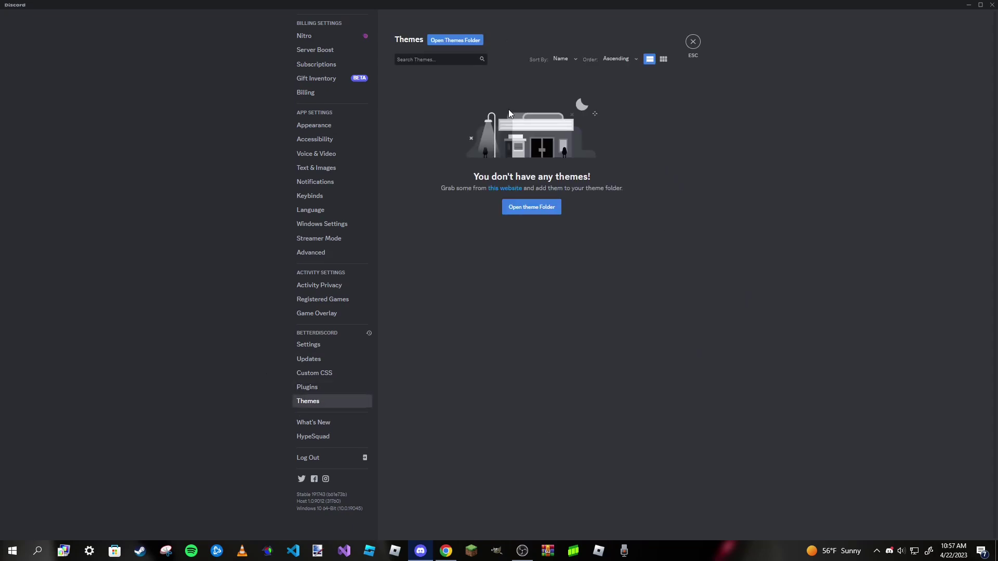
# Restore the Discord window to a smaller size and open the BetterDiscord site's Themes page in maximized Chrome.
pyautogui.doubleClick(514, 10)
pyautogui.click(440, 555)
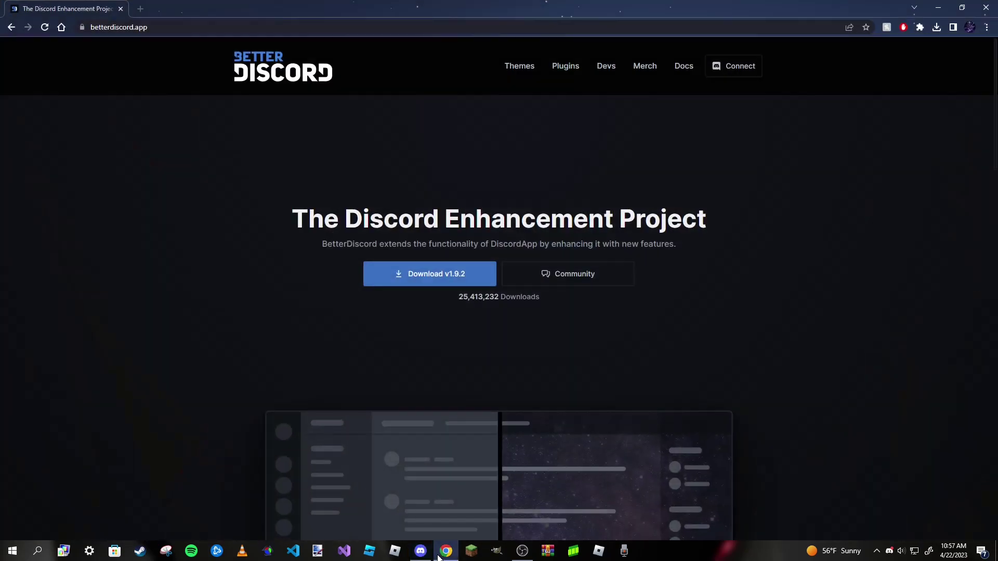
pyautogui.moveTo(489, 5); pyautogui.dragTo(529, 37)
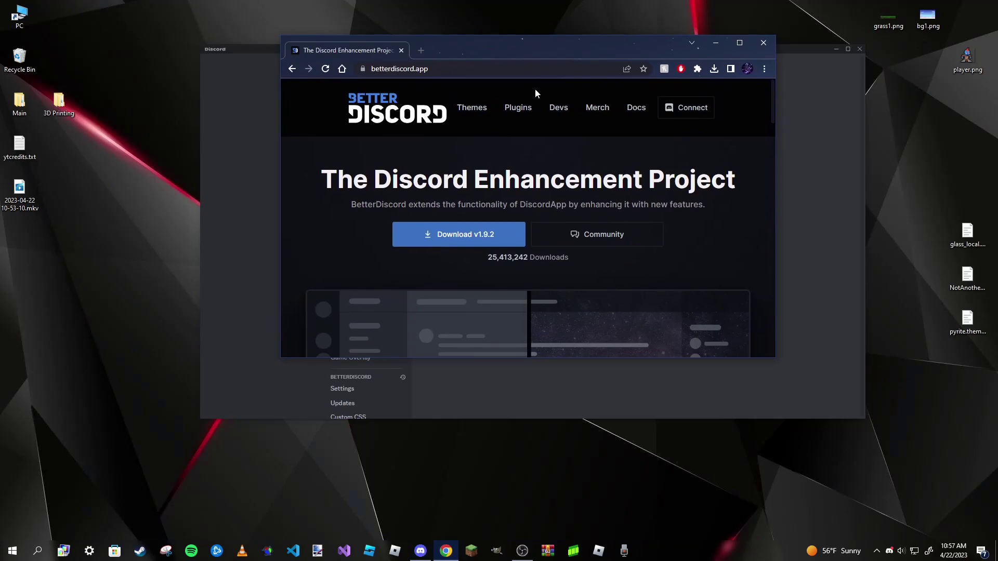
pyautogui.click(479, 118)
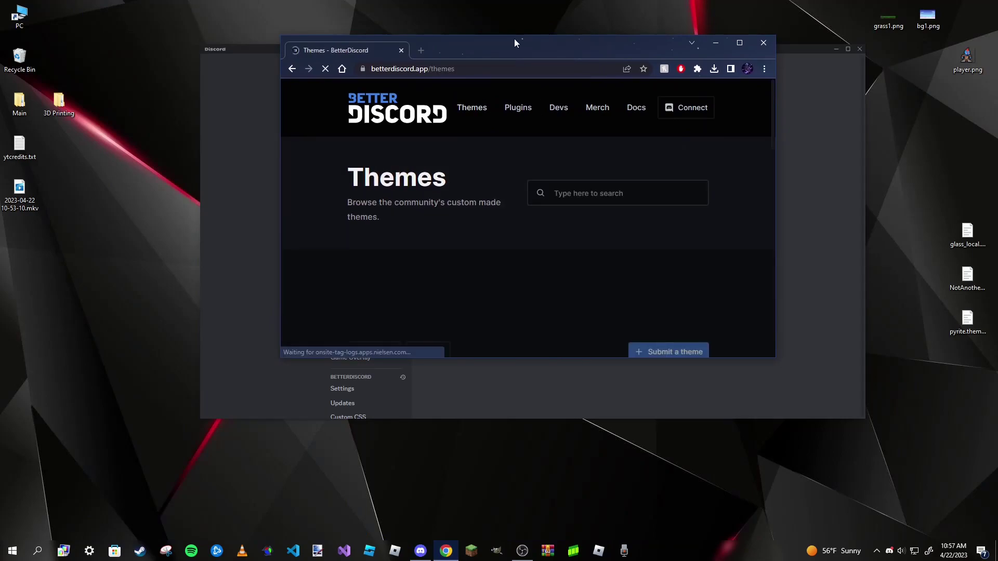
pyautogui.moveTo(514, 39); pyautogui.dragTo(523, 1)
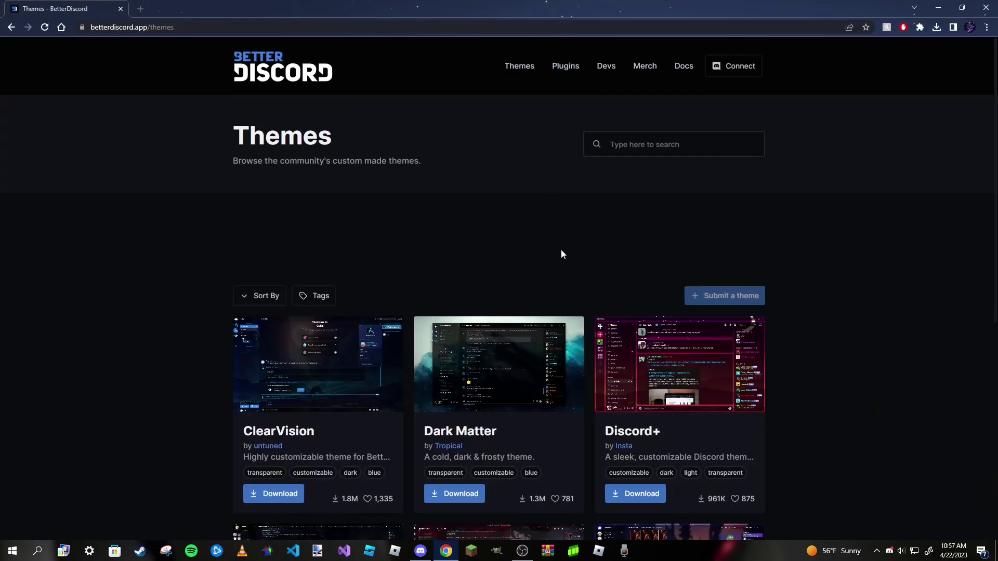
# Browse the community theme gallery from ClearVision down to Fallout 4 Terminal, examining the previews and descriptions.
pyautogui.scroll(-5, 562, 254)
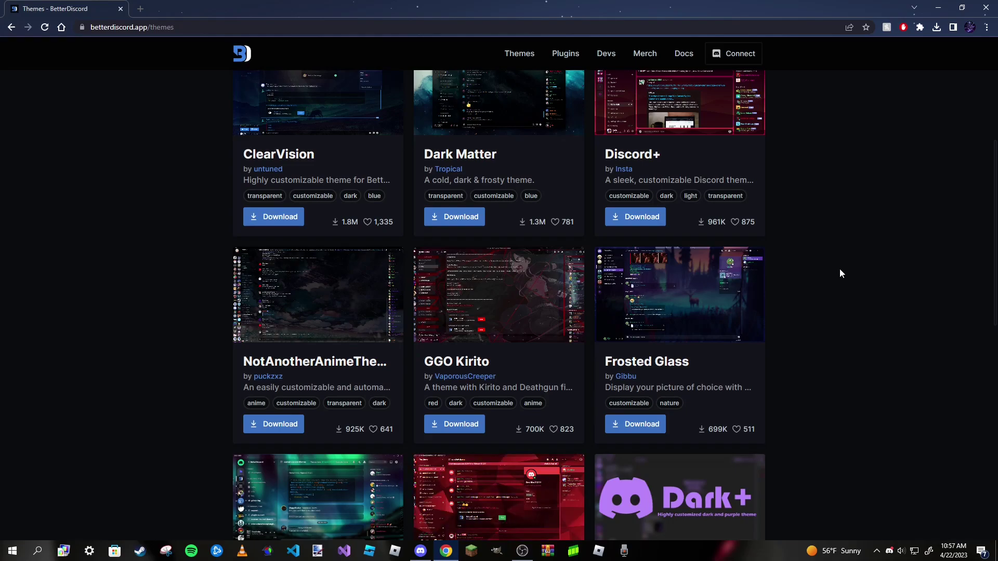
pyautogui.scroll(3, 817, 256)
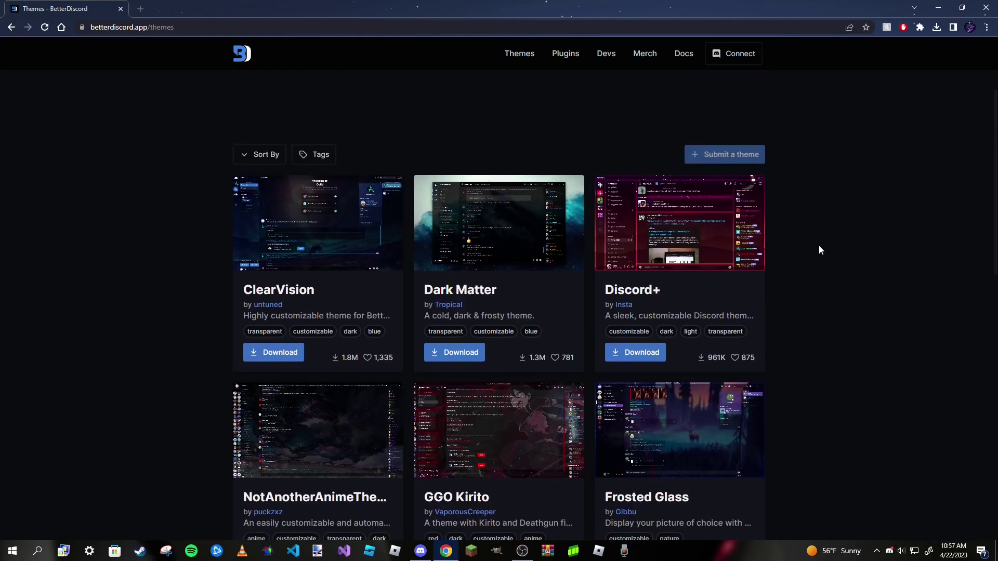
pyautogui.scroll(-5, 819, 246)
pyautogui.scroll(6, 819, 250)
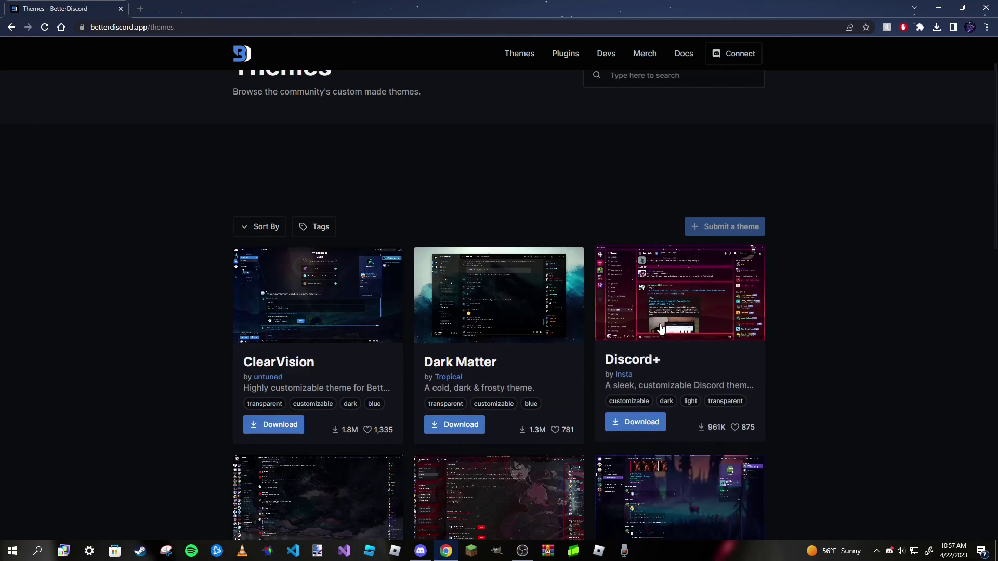
pyautogui.scroll(-1, 819, 282)
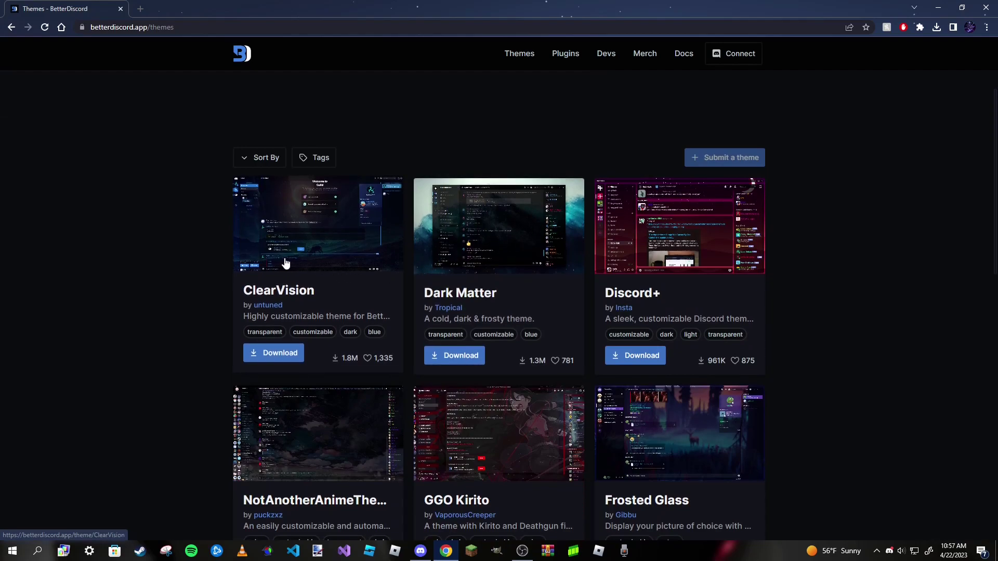
pyautogui.scroll(-2, 498, 346)
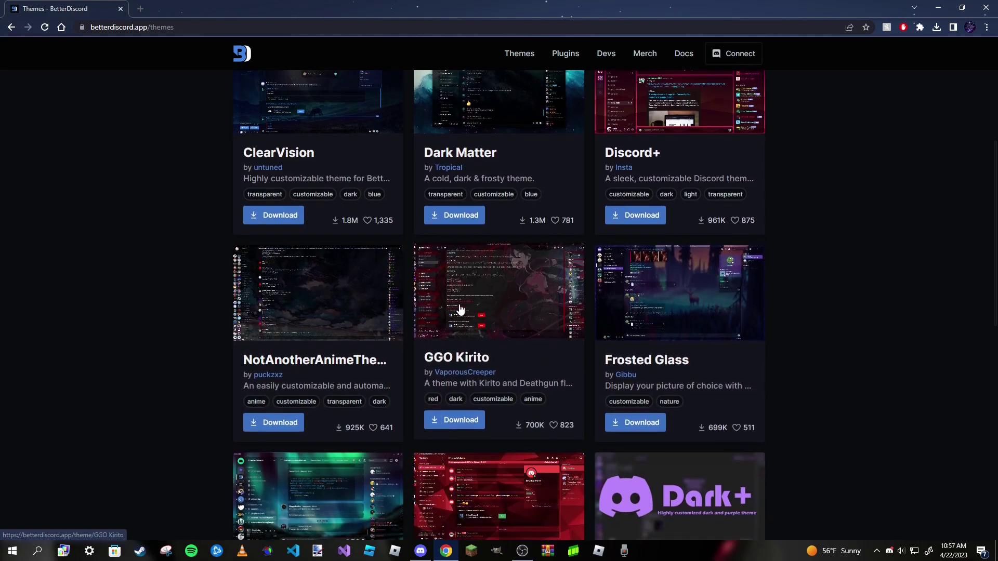
pyautogui.scroll(-2, 463, 301)
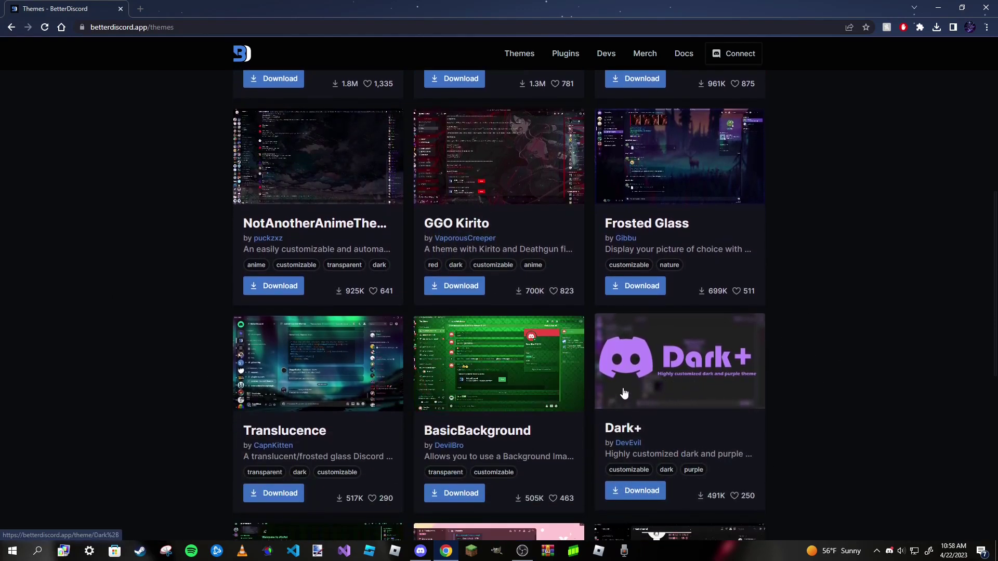
pyautogui.scroll(-2, 673, 398)
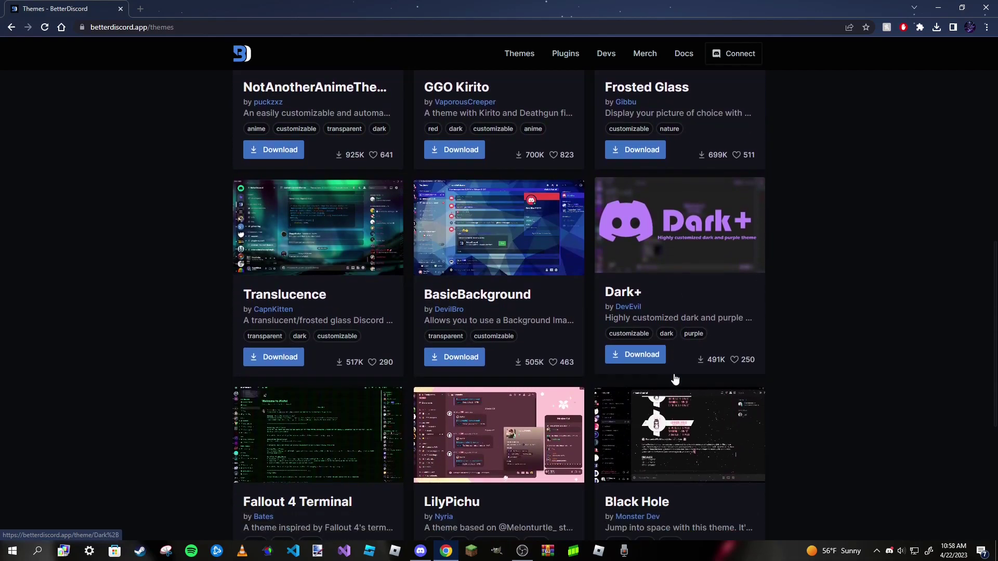
pyautogui.scroll(-1, 291, 323)
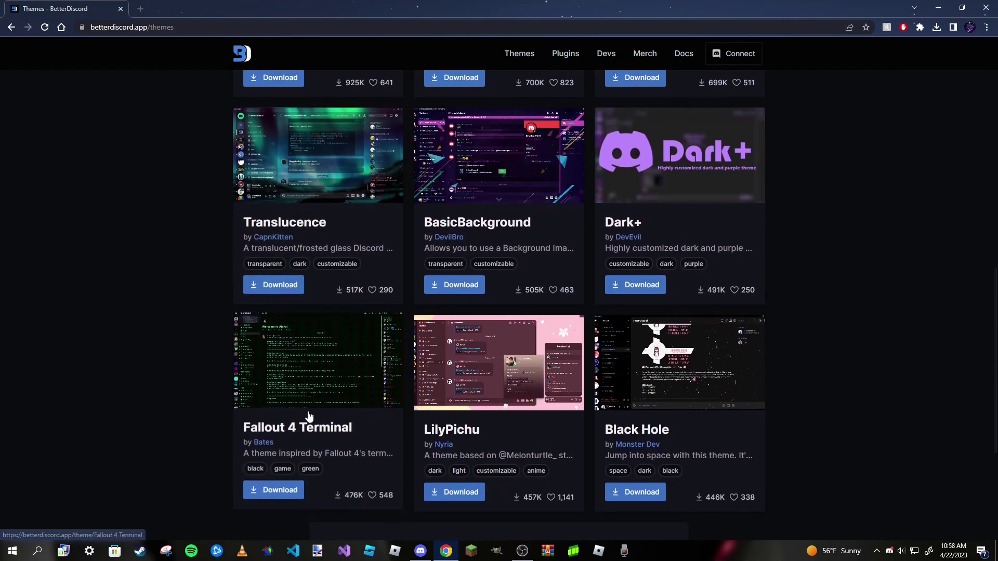
# Browse the rest of the community theme gallery from Fallout 4 Terminal down to Vibrant Glass, examining the previews, and return to the beginning.
pyautogui.scroll(-2, 309, 416)
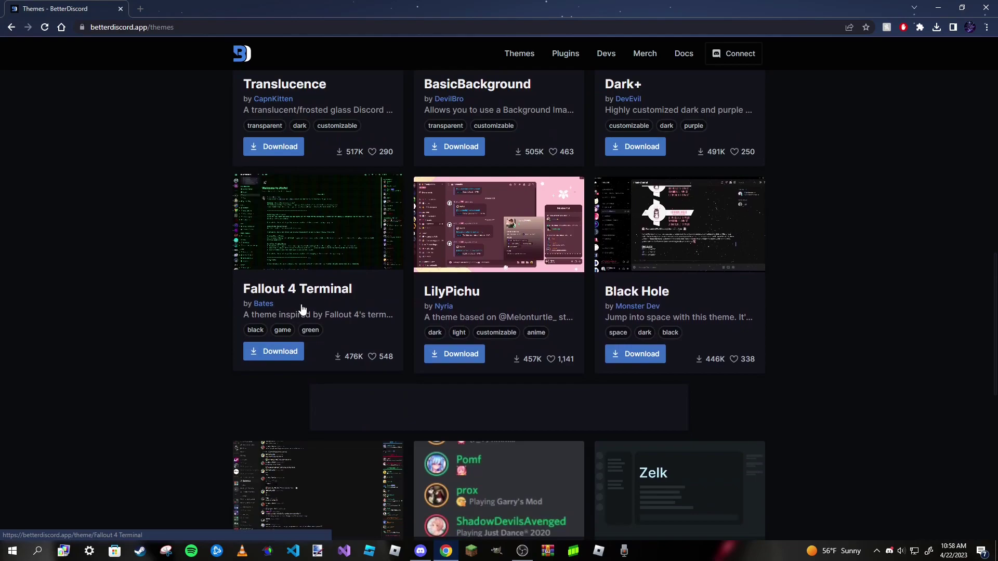
pyautogui.scroll(-3, 312, 312)
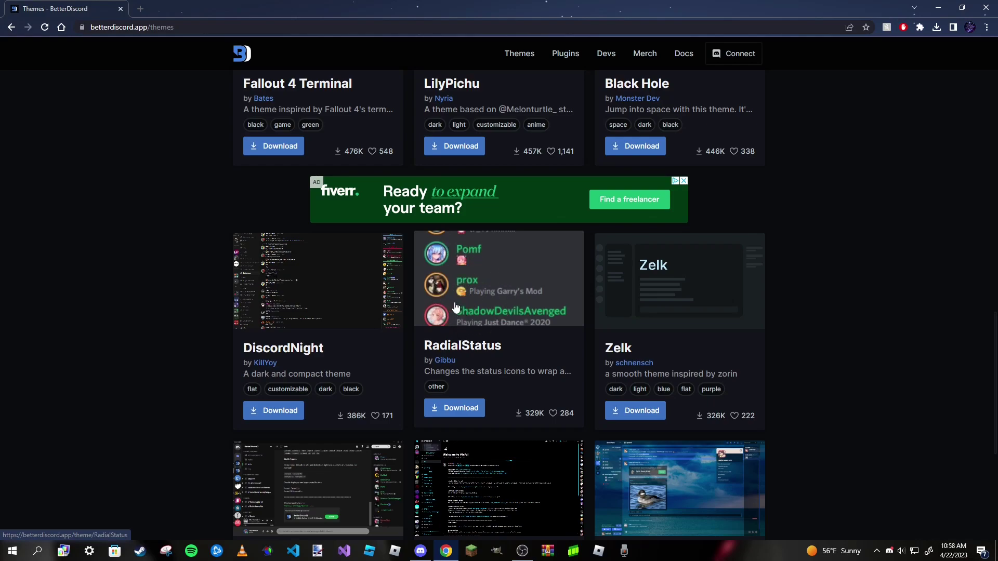
pyautogui.scroll(-3, 460, 351)
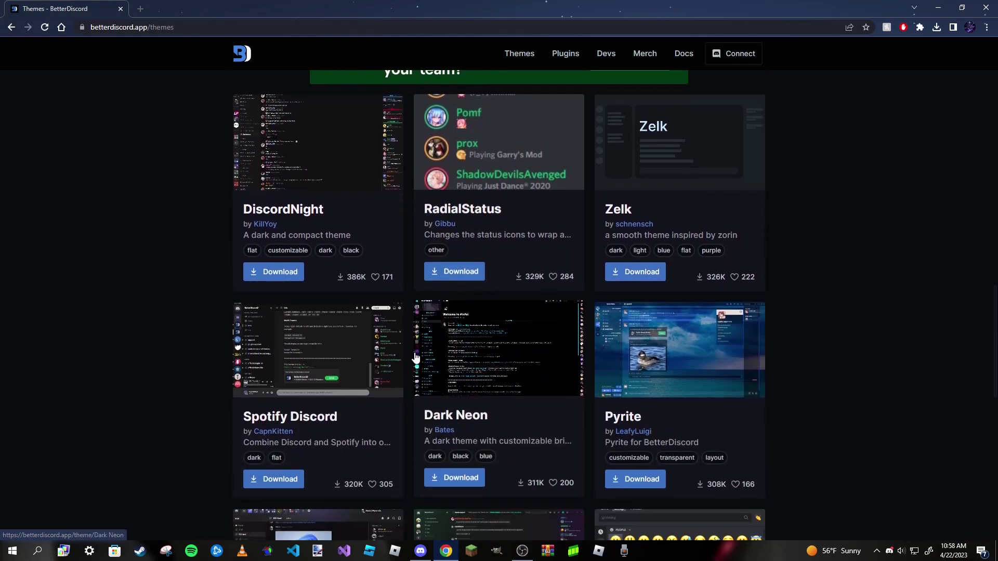
pyautogui.scroll(-4, 430, 330)
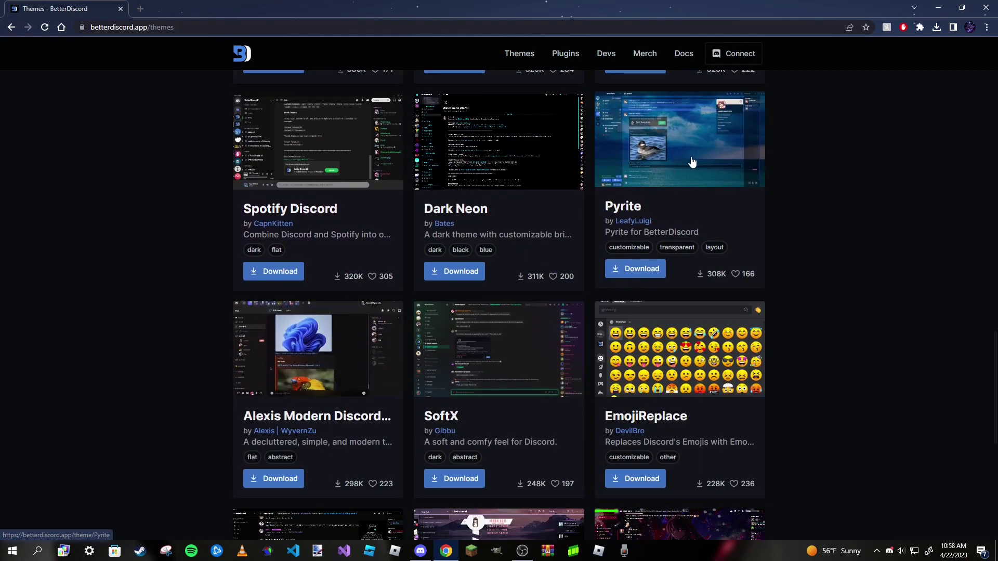
pyautogui.scroll(-1, 541, 328)
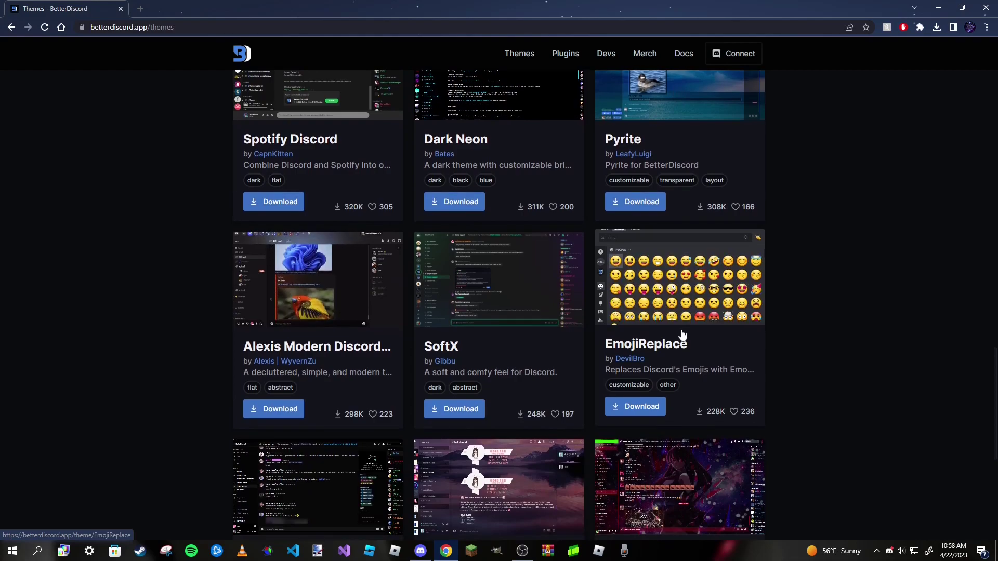
pyautogui.scroll(-2, 670, 333)
pyautogui.scroll(-7, 337, 301)
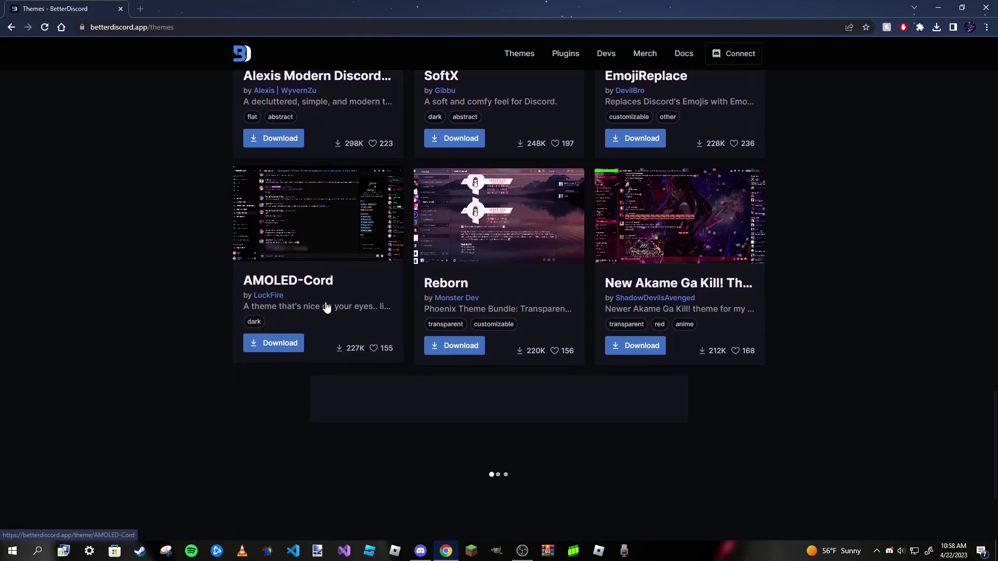
pyautogui.scroll(-2, 313, 307)
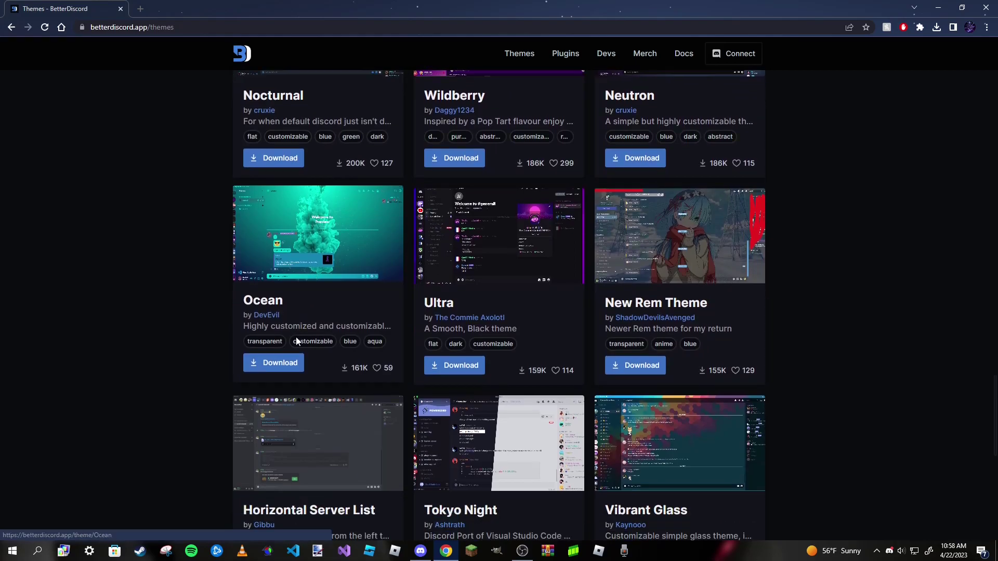
pyautogui.scroll(15, 307, 308)
pyautogui.scroll(15, 305, 309)
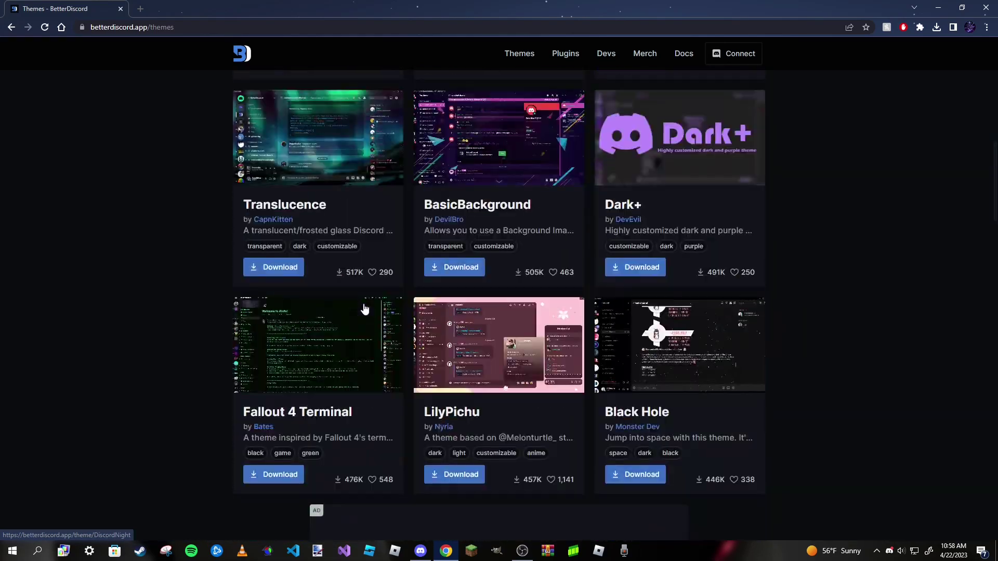
# Close the browser and move the Discord window aside to point out the three downloaded theme files on the desktop.
pyautogui.click(988, 6)
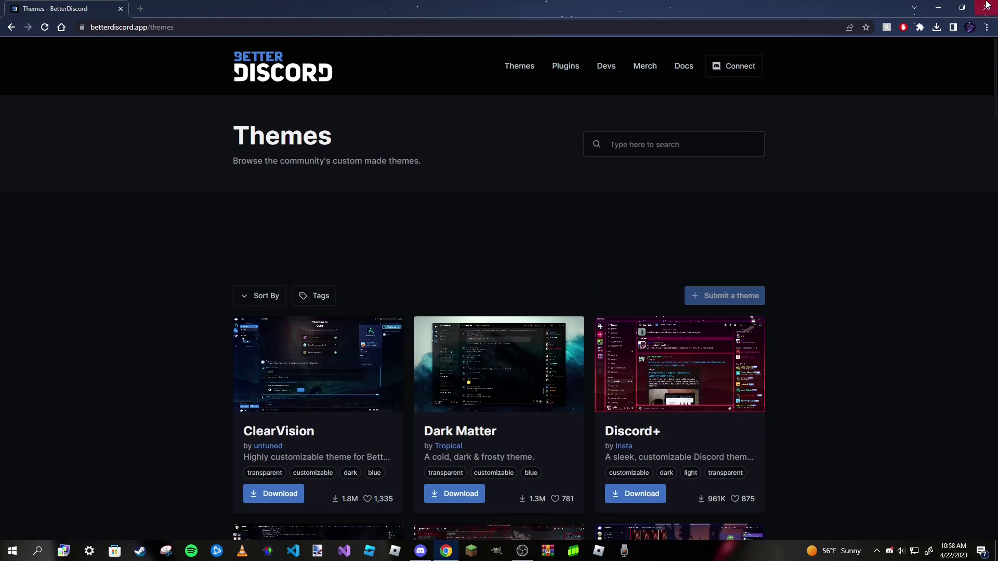
pyautogui.moveTo(769, 51); pyautogui.dragTo(675, 95)
pyautogui.moveTo(993, 193); pyautogui.dragTo(947, 380)
pyautogui.moveTo(978, 335); pyautogui.dragTo(859, 292)
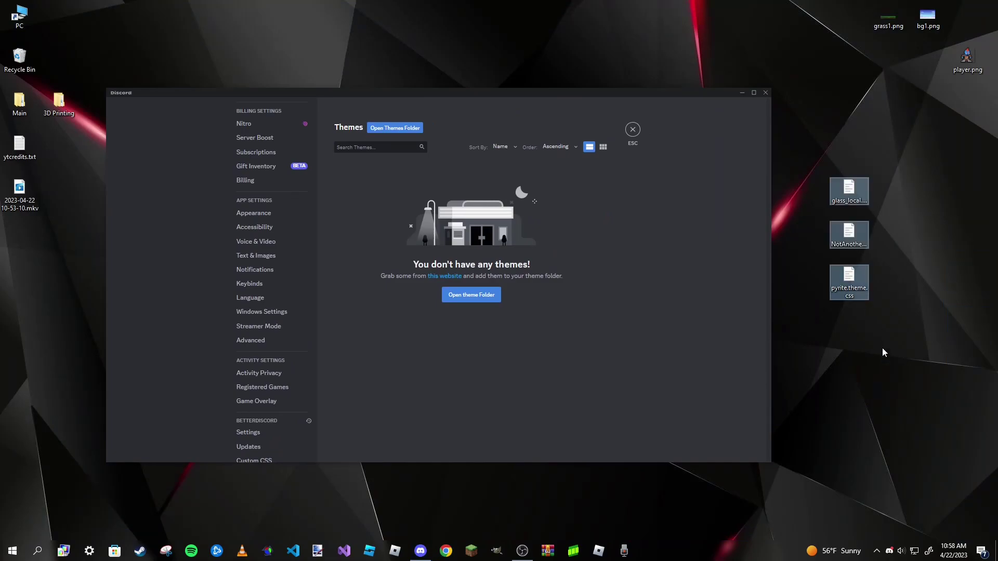
pyautogui.click(885, 350)
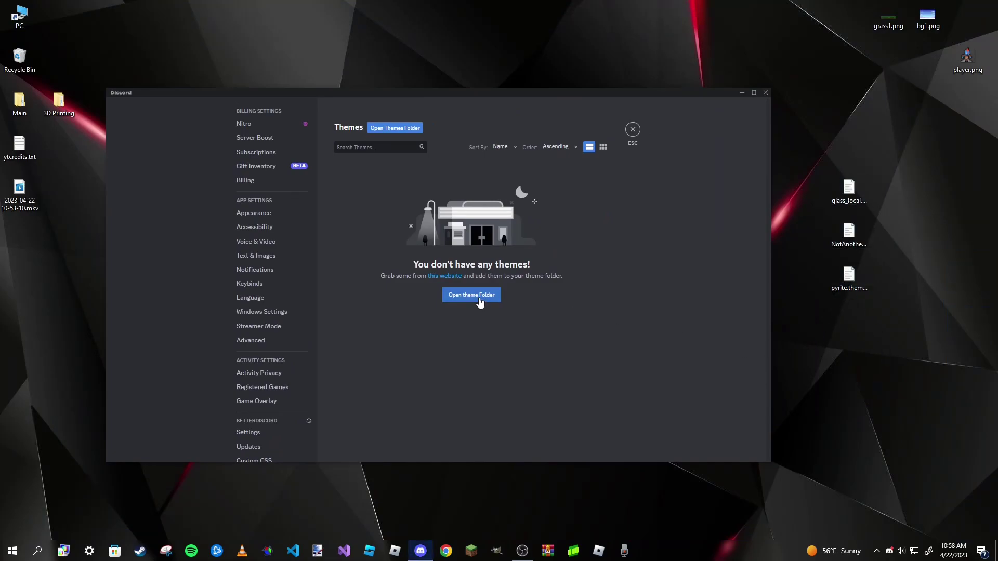
# Open BetterDiscord's themes folder from Discord and move the three theme CSS files from the desktop into it.
pyautogui.click(480, 302)
pyautogui.click(849, 252)
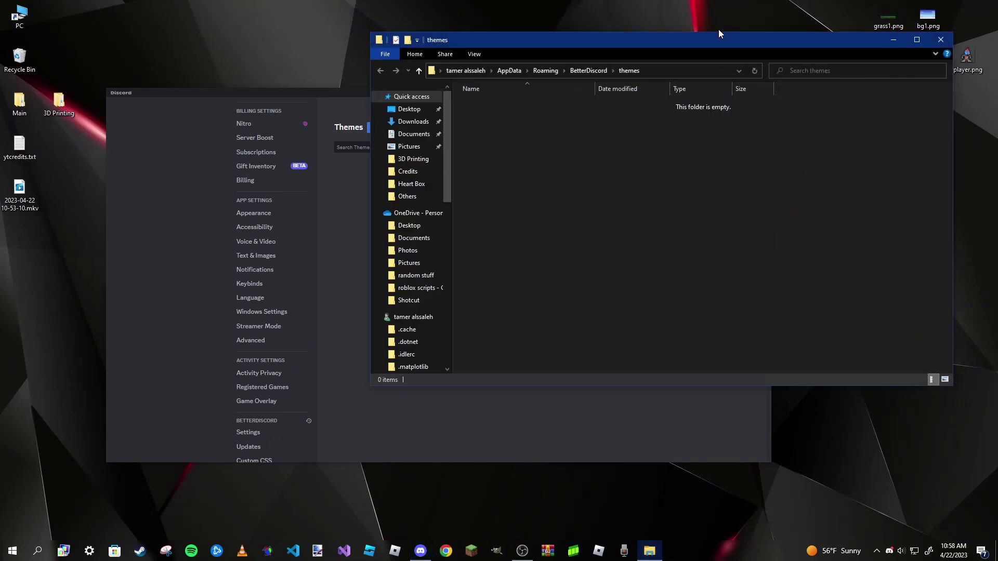
pyautogui.moveTo(719, 36); pyautogui.dragTo(480, 61)
pyautogui.moveTo(794, 138); pyautogui.dragTo(910, 346)
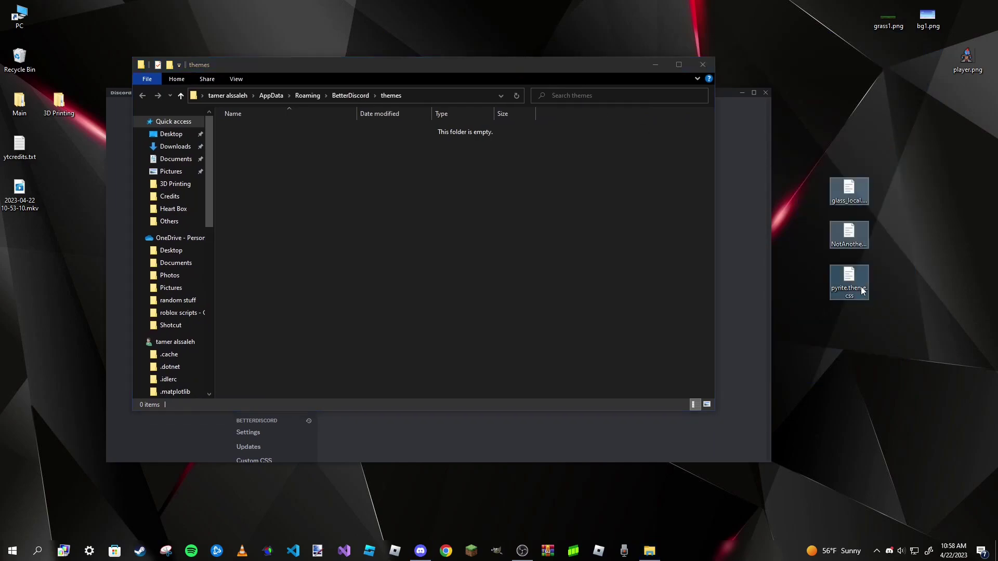
pyautogui.moveTo(853, 281); pyautogui.dragTo(566, 348)
pyautogui.click(567, 348)
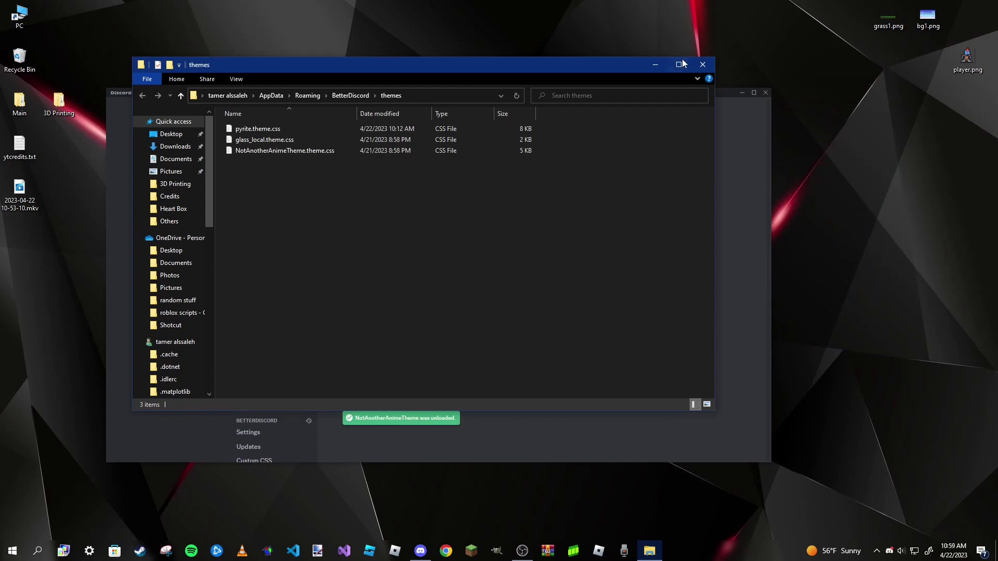
pyautogui.click(701, 61)
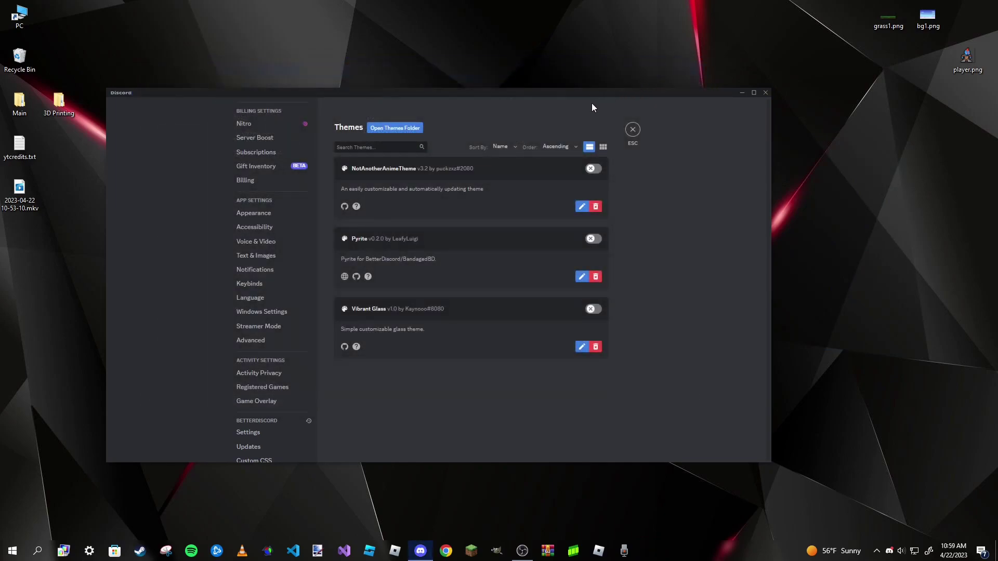
# Maximize Discord, enable NotAnotherAnimeTheme and leave the user settings.
pyautogui.doubleClick(589, 93)
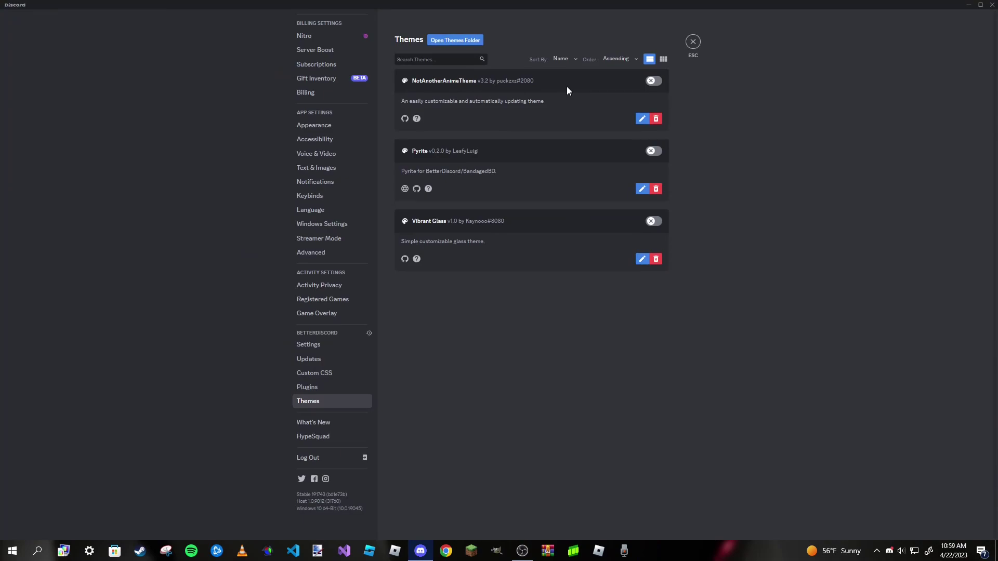
pyautogui.click(654, 81)
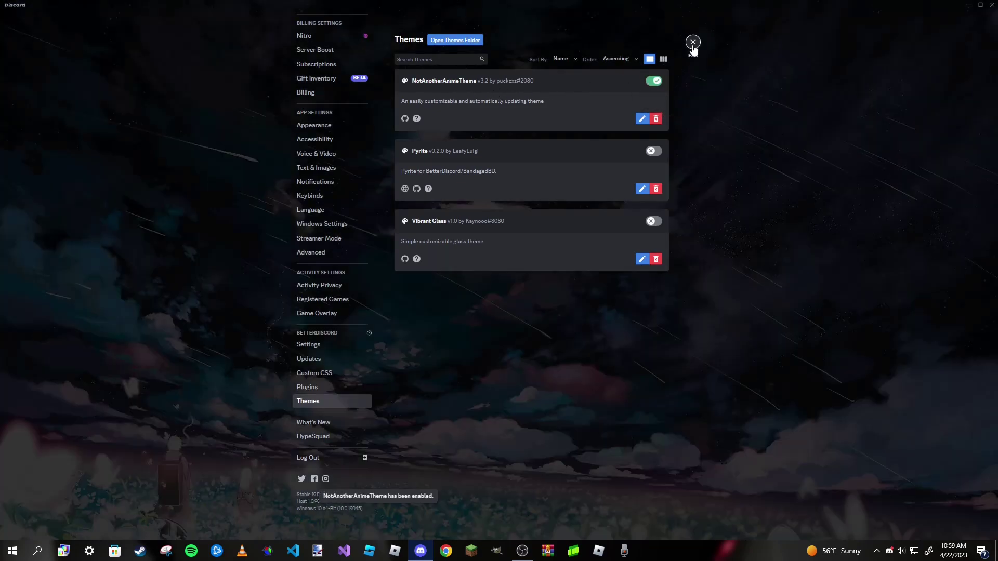
pyautogui.click(693, 41)
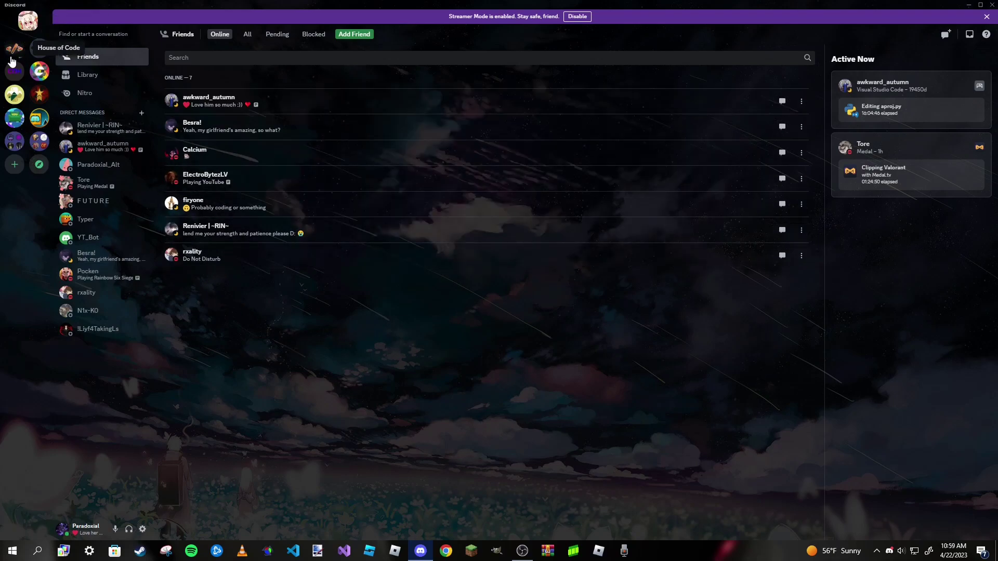
# Examine how NotAnotherAnimeTheme looks in the House of Code server's general channel, and return to the home view.
pyautogui.click(12, 54)
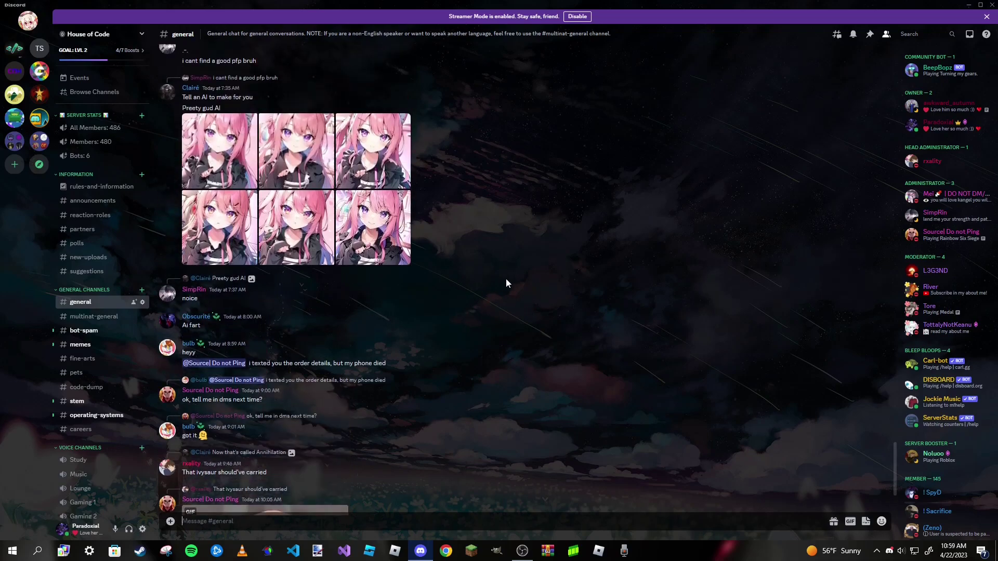
pyautogui.scroll(10, 506, 283)
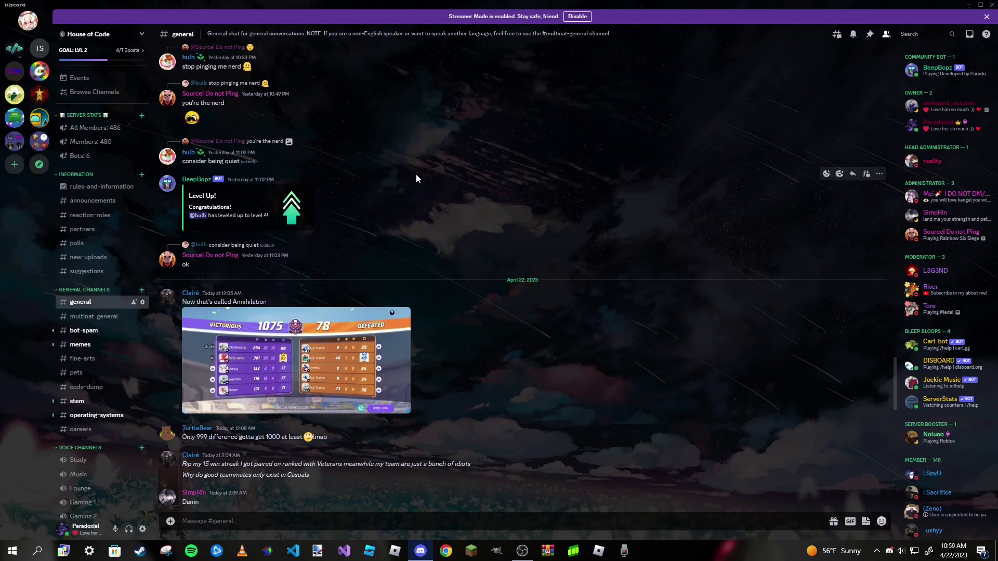
pyautogui.scroll(5, 416, 173)
pyautogui.scroll(-15, 416, 174)
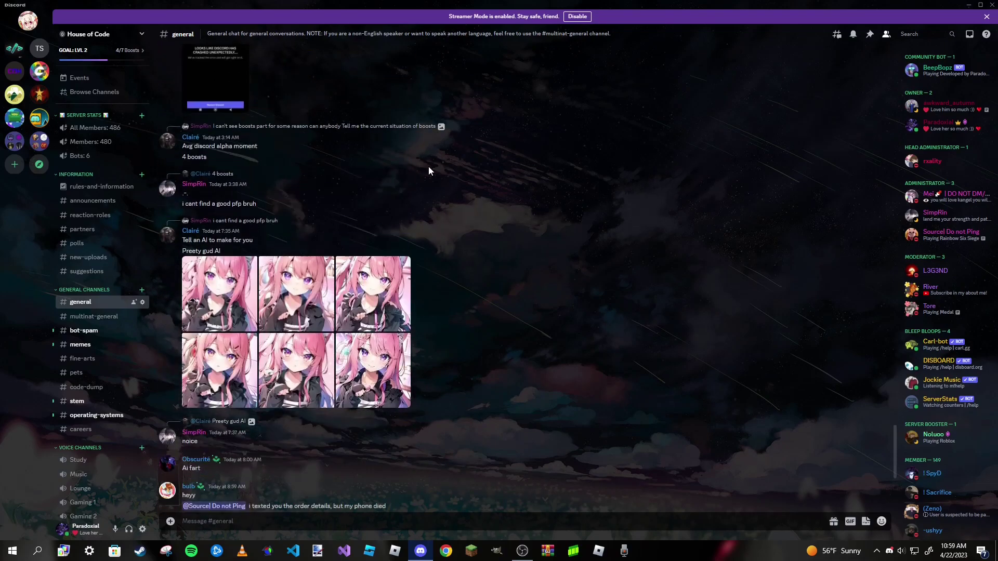
pyautogui.scroll(-5, 429, 170)
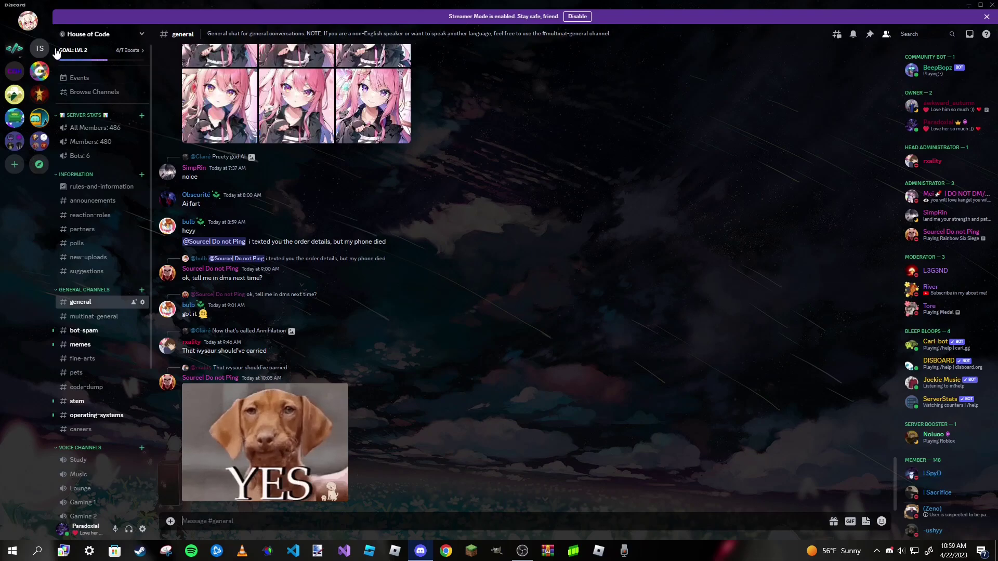
pyautogui.click(27, 32)
# Disable NotAnotherAnimeTheme on the BetterDiscord Themes page, enable Pyrite instead and leave the user settings.
pyautogui.click(141, 529)
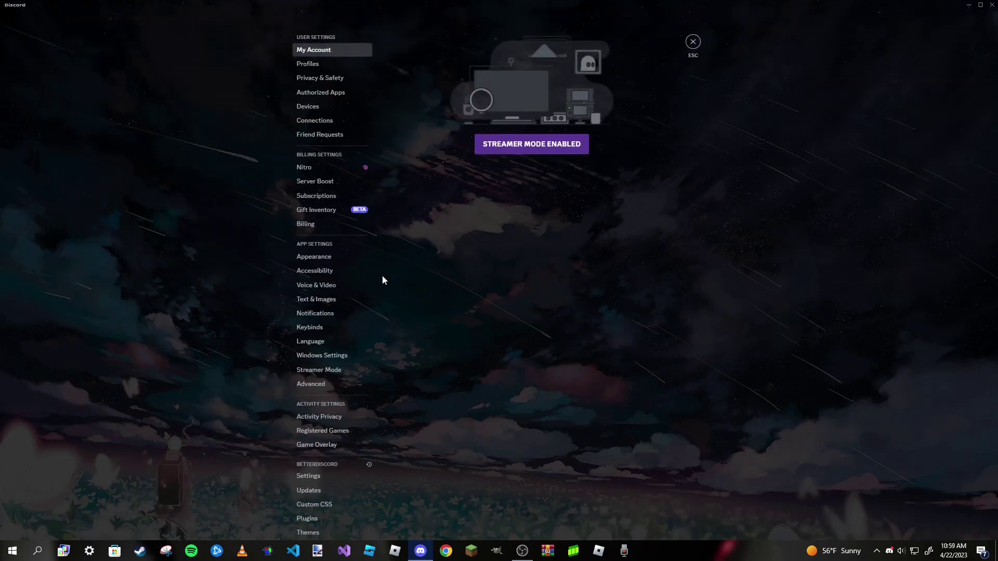
pyautogui.scroll(-3, 341, 375)
pyautogui.click(321, 401)
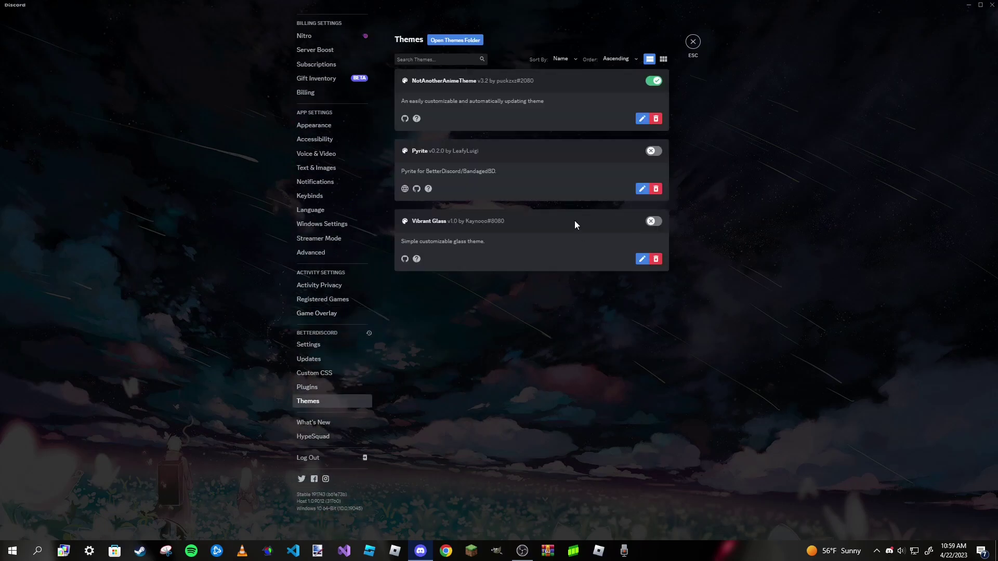
pyautogui.click(654, 81)
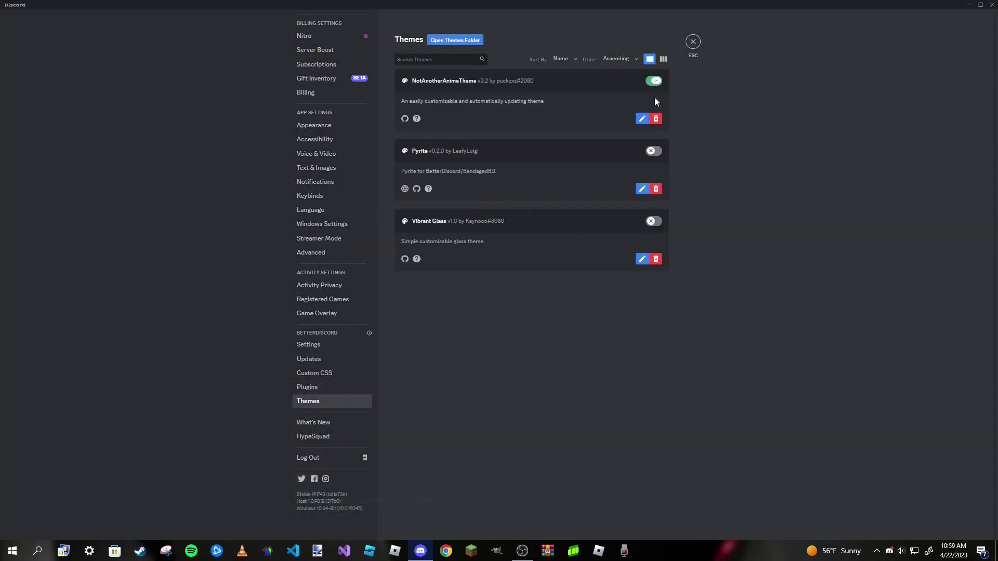
pyautogui.click(653, 152)
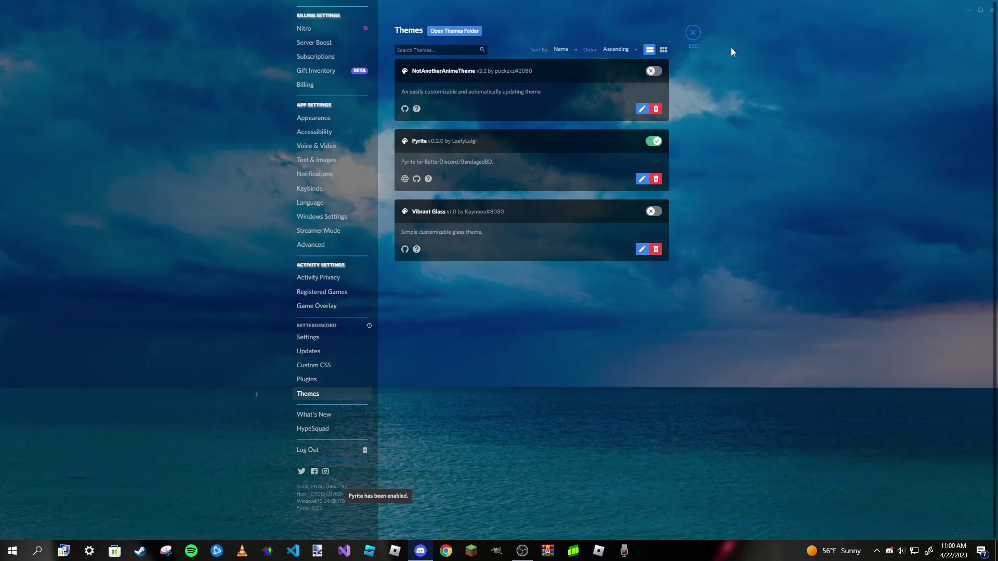
pyautogui.click(696, 33)
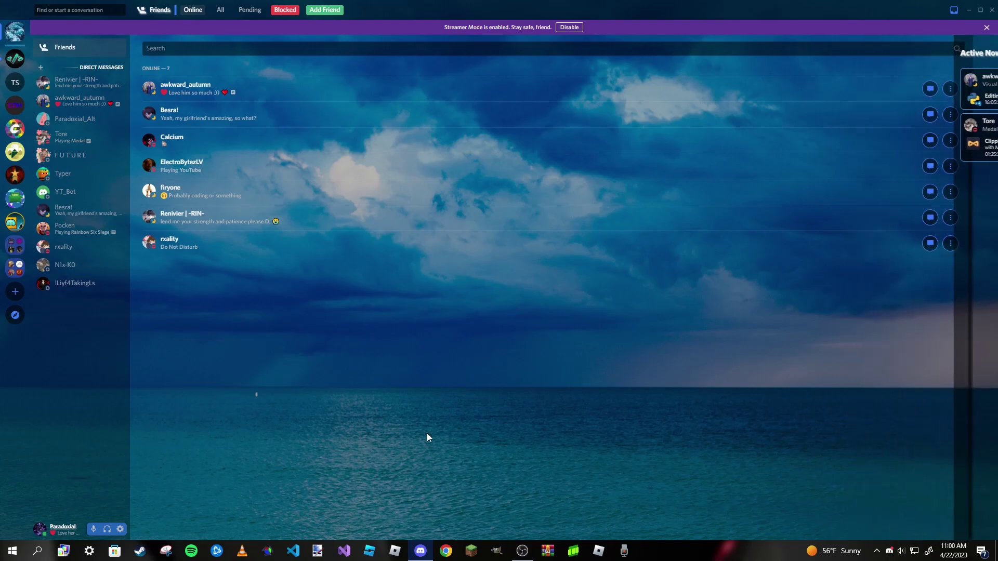
# Examine how Pyrite looks on the friends list and in the House of Code server's general channel.
pyautogui.moveTo(972, 419)
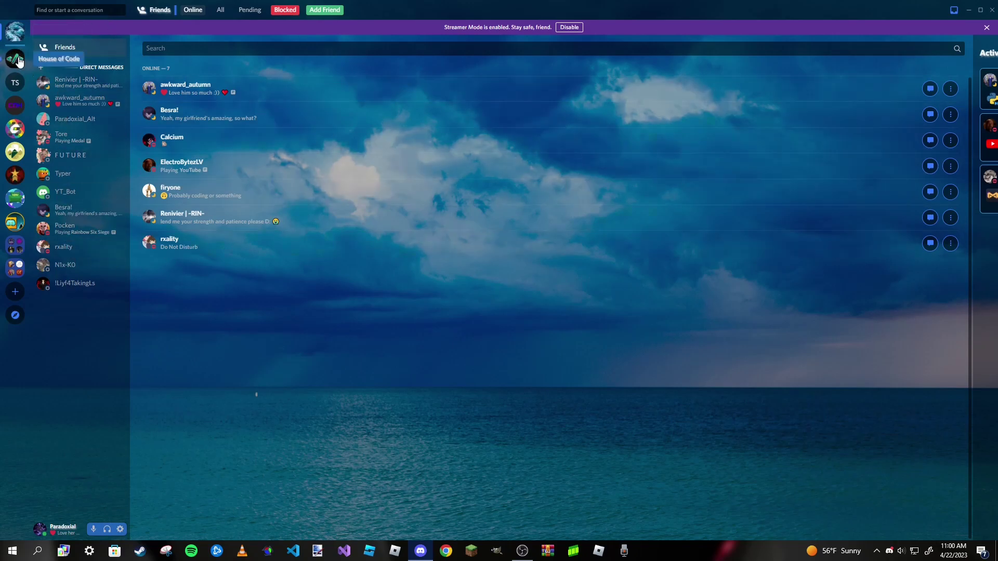
pyautogui.click(15, 58)
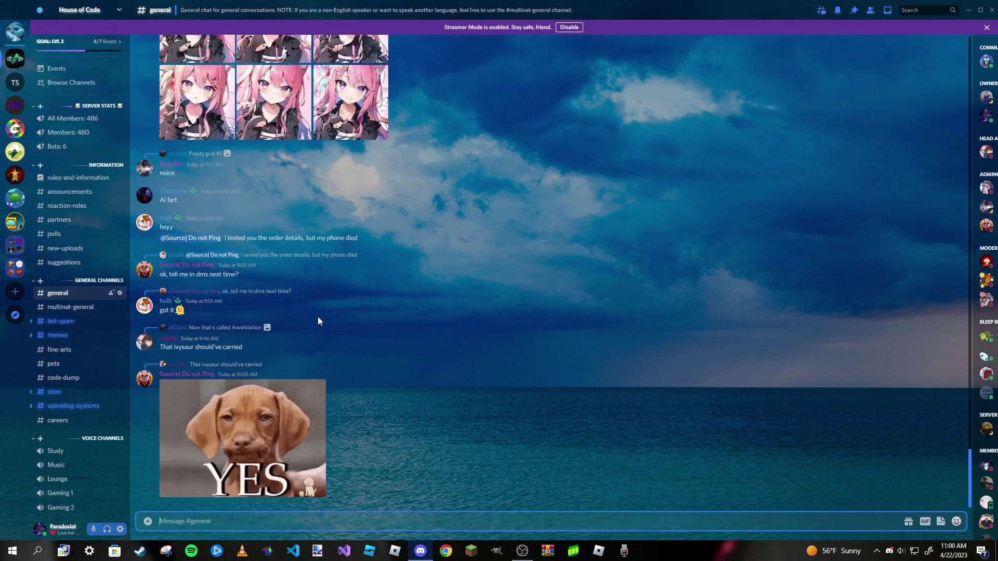
pyautogui.scroll(8, 317, 316)
pyautogui.scroll(-8, 295, 208)
pyautogui.scroll(-1, 295, 207)
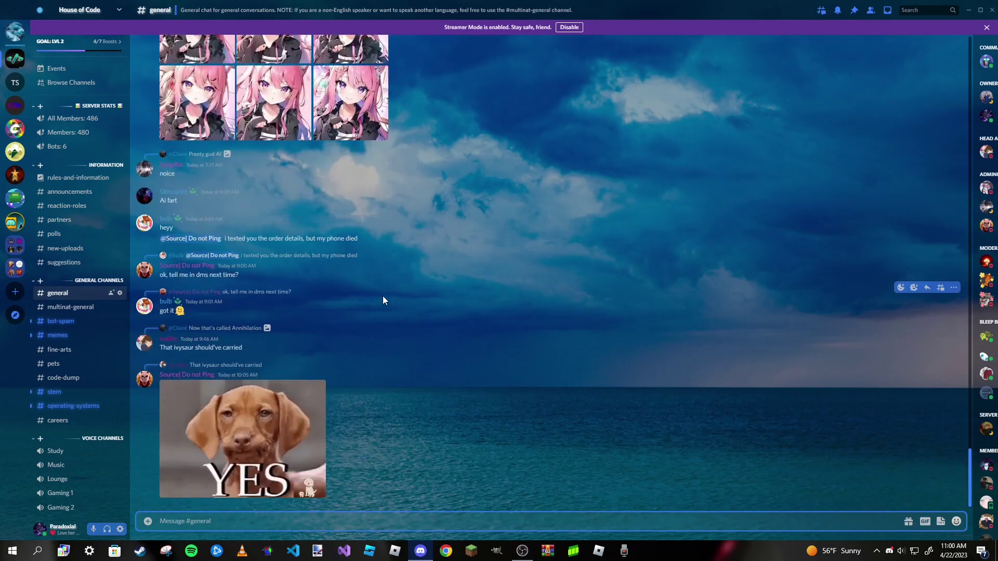
# Switch the active BetterDiscord theme from Pyrite to Vibrant Glass and view the result on Discord's home screen.
pyautogui.click(120, 529)
pyautogui.scroll(-3, 329, 347)
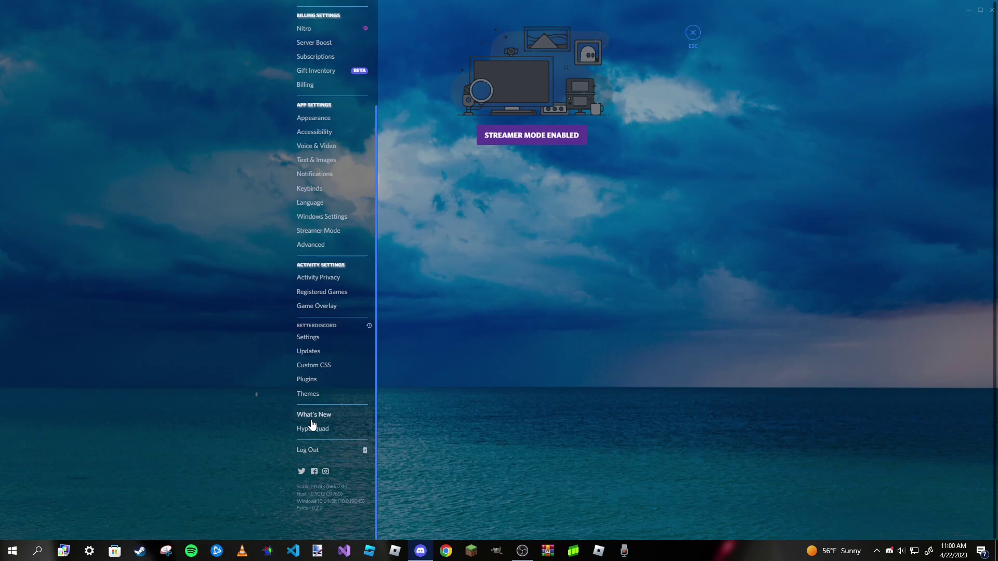
pyautogui.click(308, 394)
pyautogui.click(654, 141)
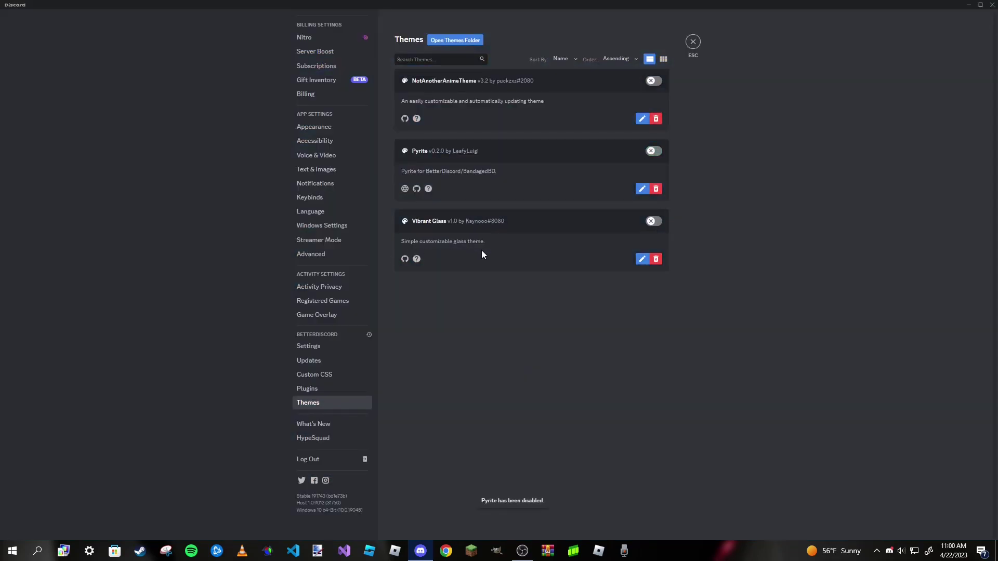
pyautogui.click(650, 225)
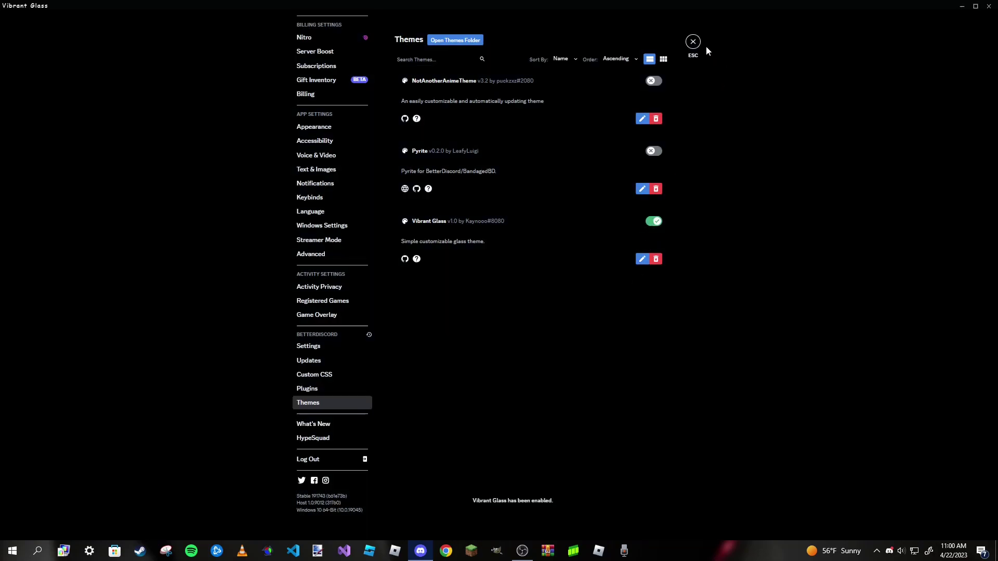
pyautogui.click(693, 42)
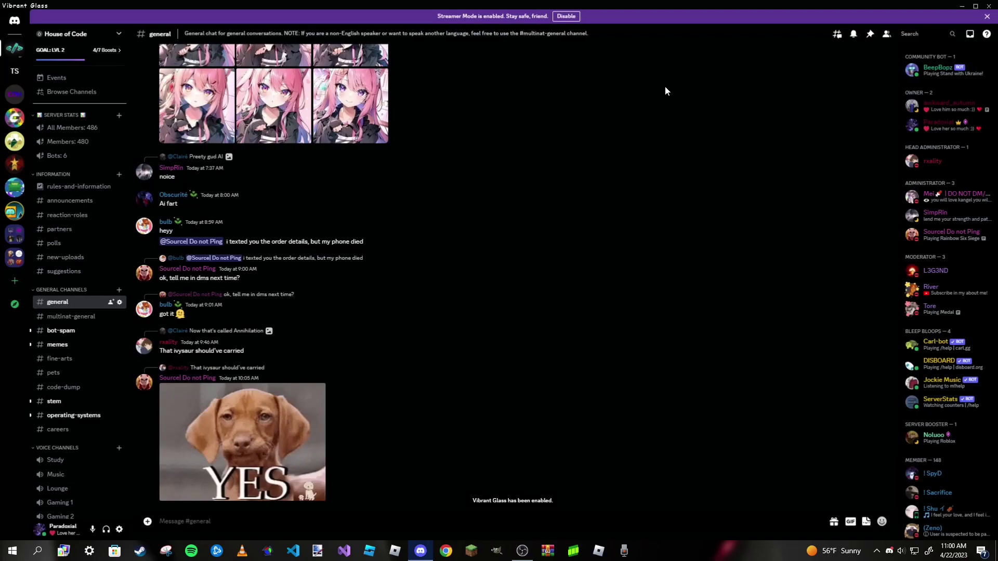
pyautogui.click(15, 21)
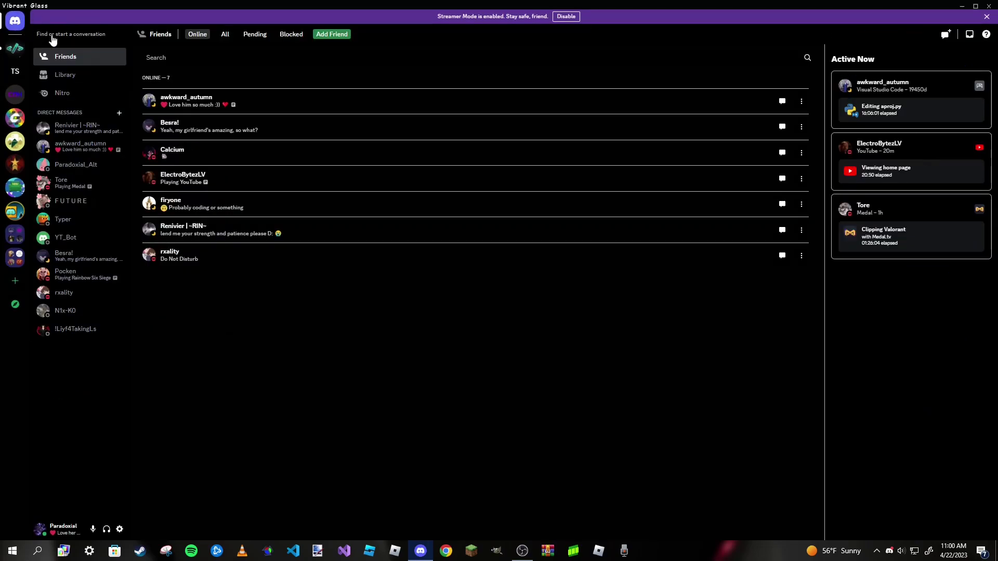
# Disable Vibrant Glass on the BetterDiscord Themes page, enable both Pyrite and Vibrant Glass together, and leave the user settings.
pyautogui.click(120, 529)
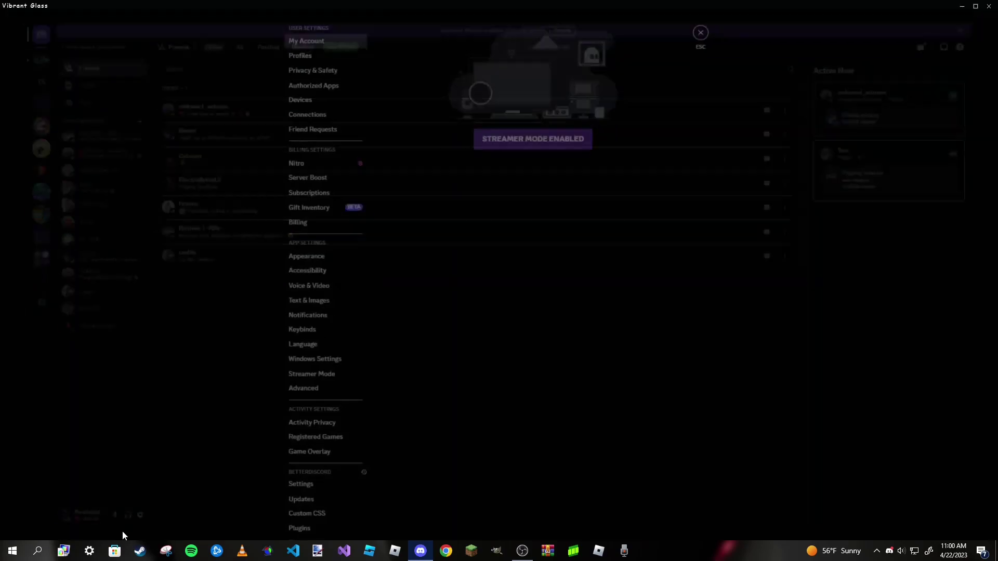
pyautogui.scroll(-3, 320, 447)
pyautogui.click(315, 405)
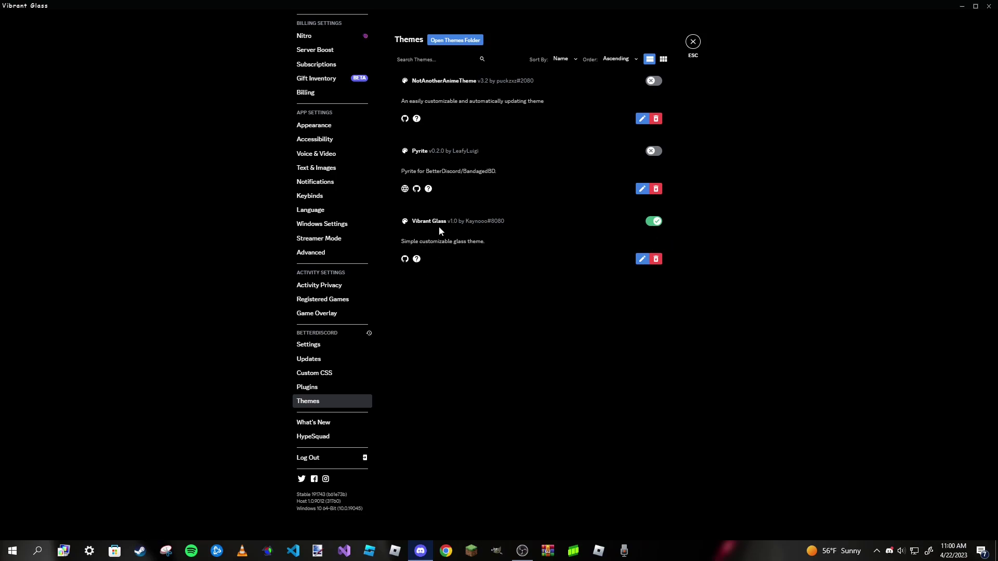
pyautogui.click(655, 223)
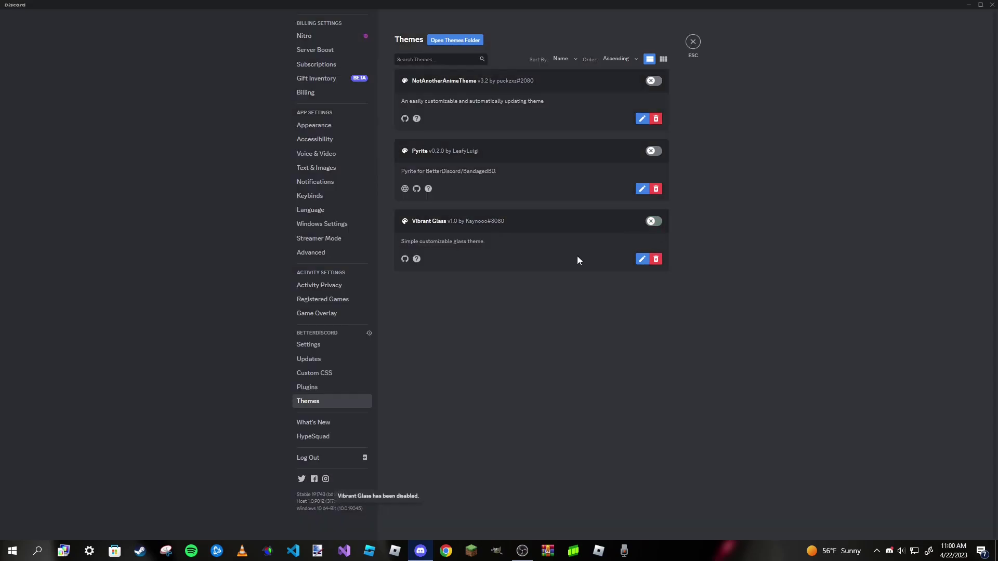
pyautogui.click(650, 151)
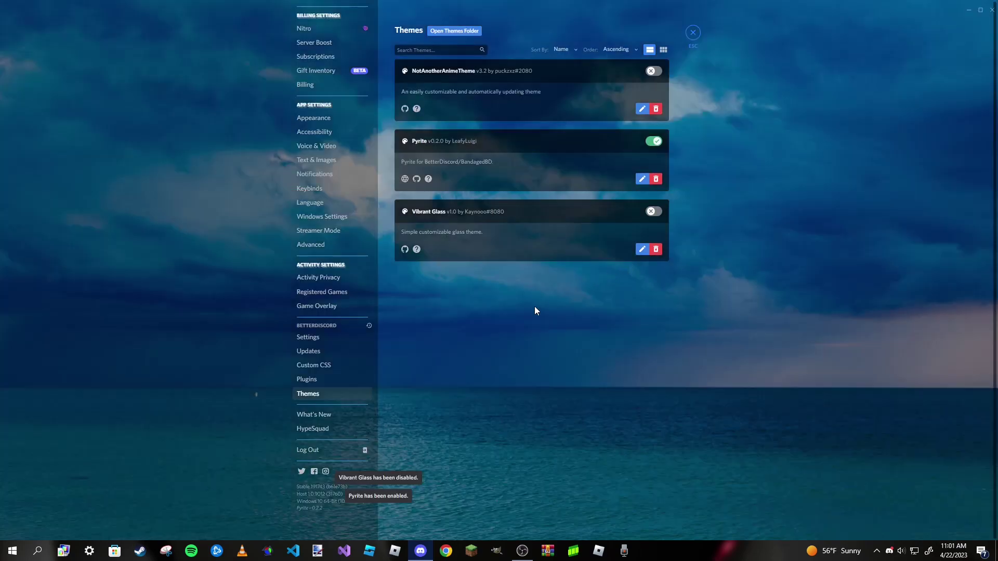
pyautogui.click(653, 211)
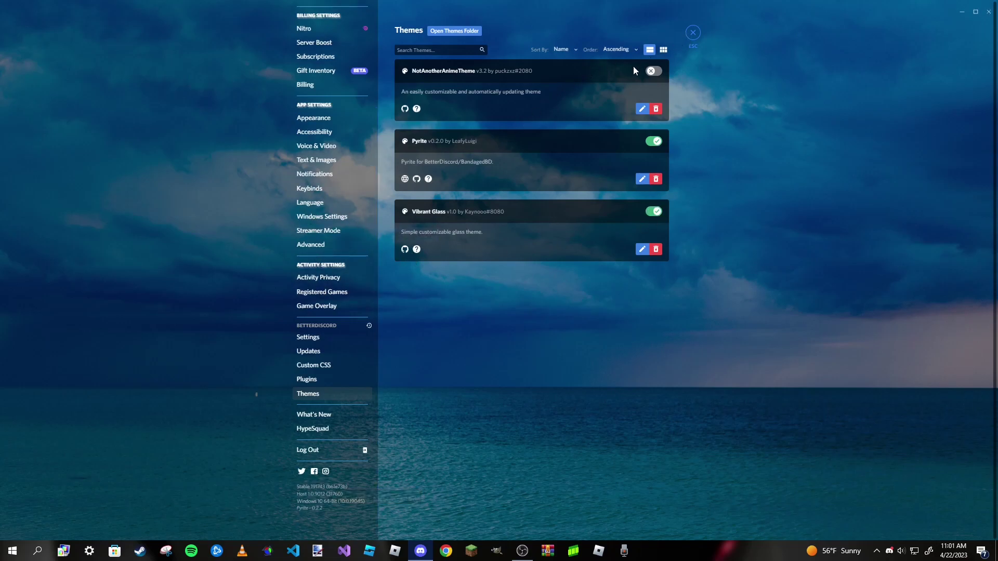
pyautogui.click(694, 33)
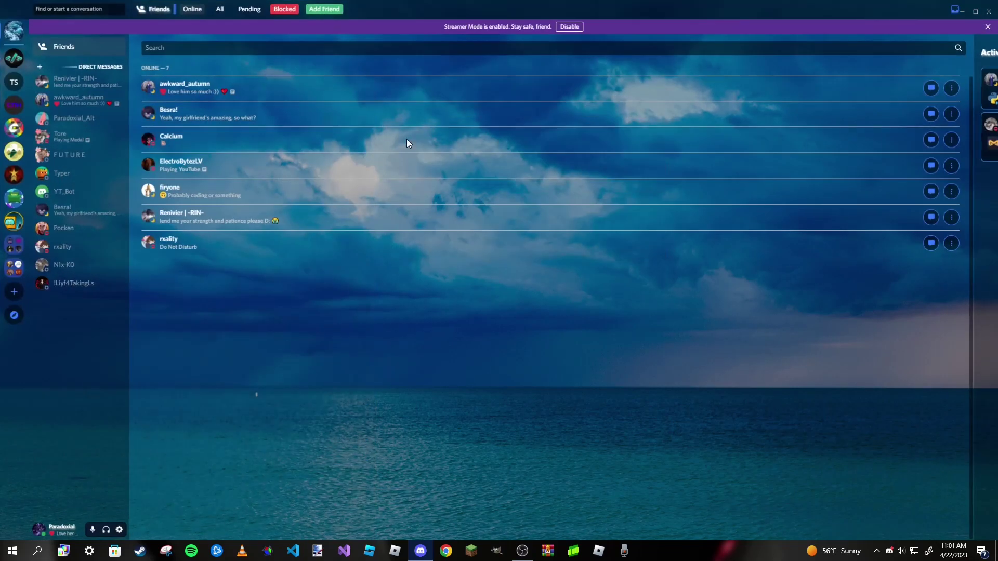
# Examine how the combined Pyrite and Vibrant Glass themes look in the House of Code server's general channel.
pyautogui.click(12, 63)
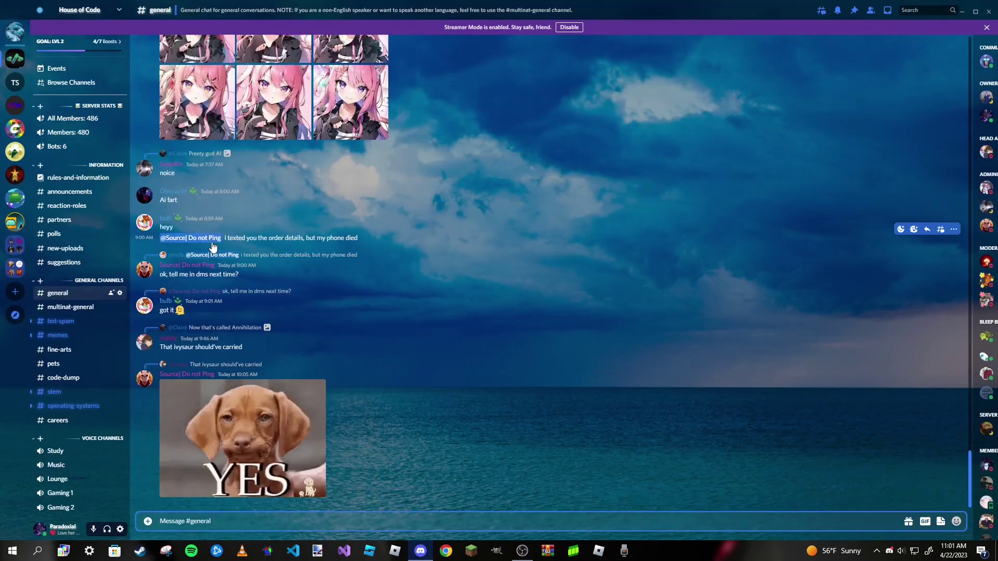
pyautogui.scroll(6, 422, 259)
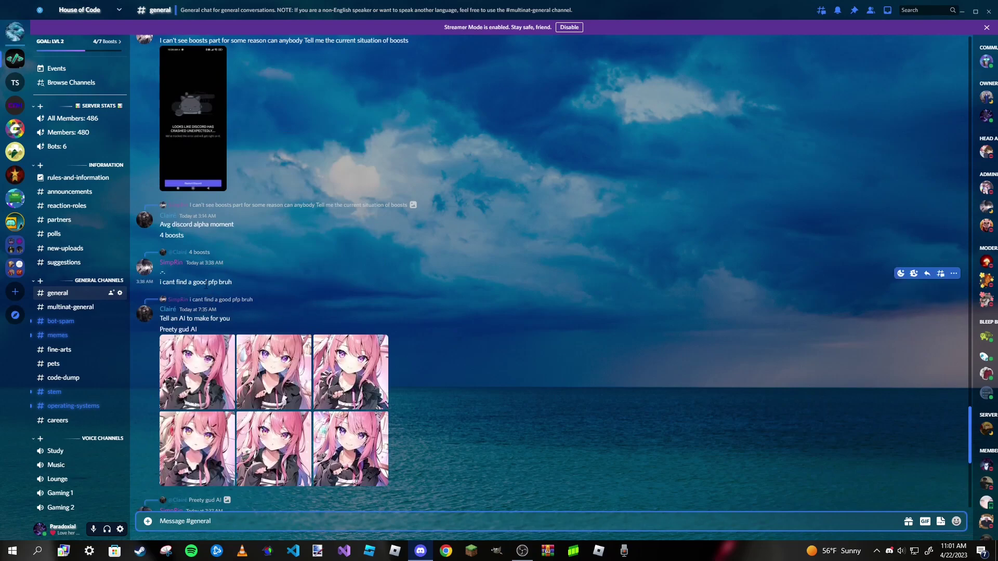
pyautogui.scroll(-6, 466, 282)
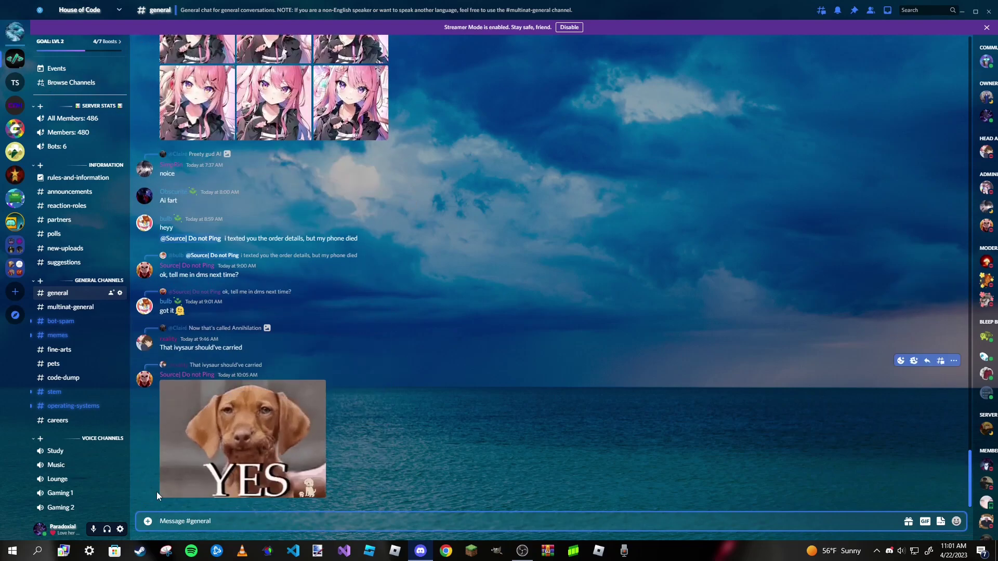
# Return to the BetterDiscord Themes page, disable Pyrite and enable NotAnotherAnimeTheme.
pyautogui.click(120, 529)
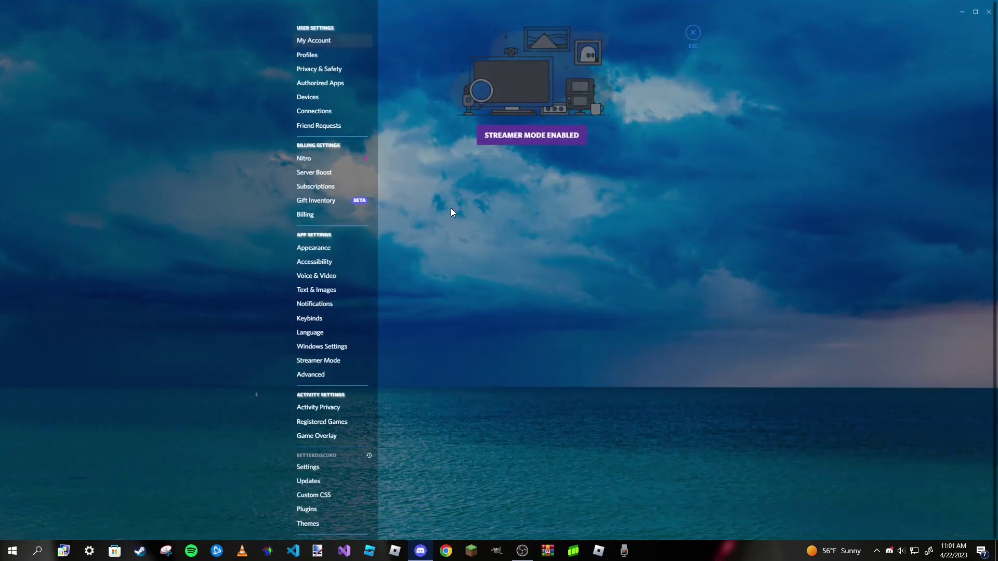
pyautogui.scroll(-2, 348, 277)
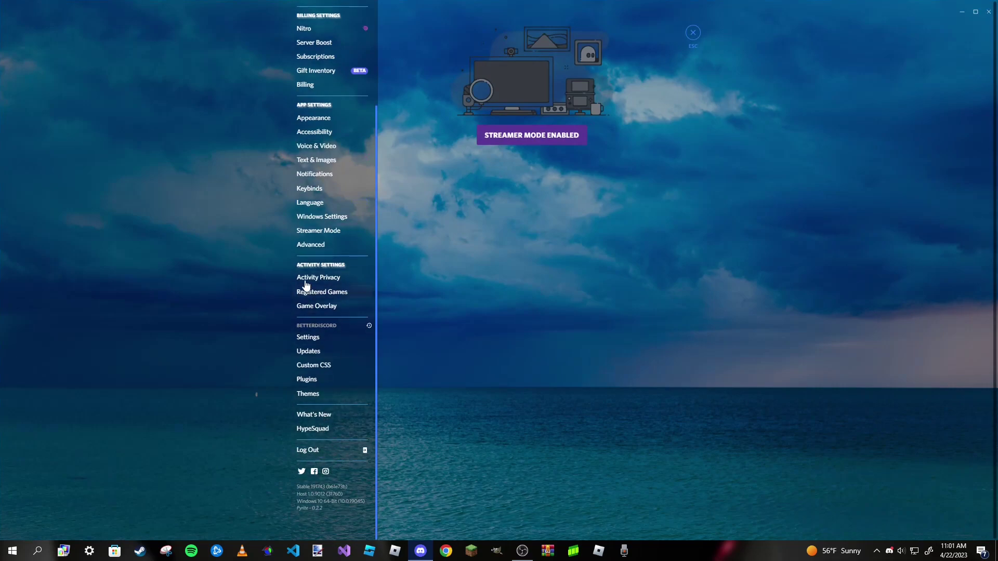
pyautogui.click(320, 395)
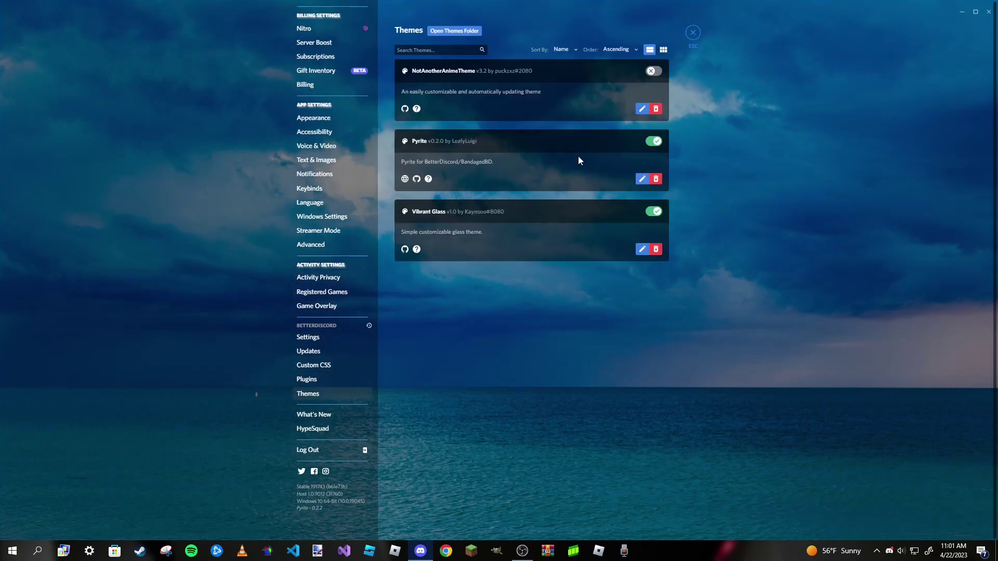
pyautogui.click(653, 141)
pyautogui.click(653, 80)
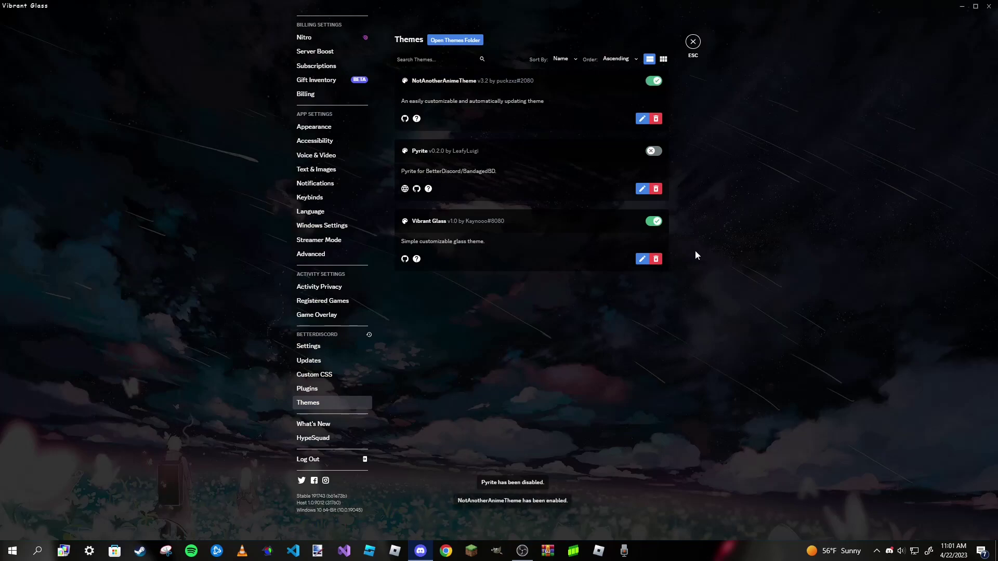
# Toggle Vibrant Glass off and on to compare its effect over NotAnotherAnimeTheme, leave both enabled and exit the user settings.
pyautogui.click(652, 222)
pyautogui.click(651, 224)
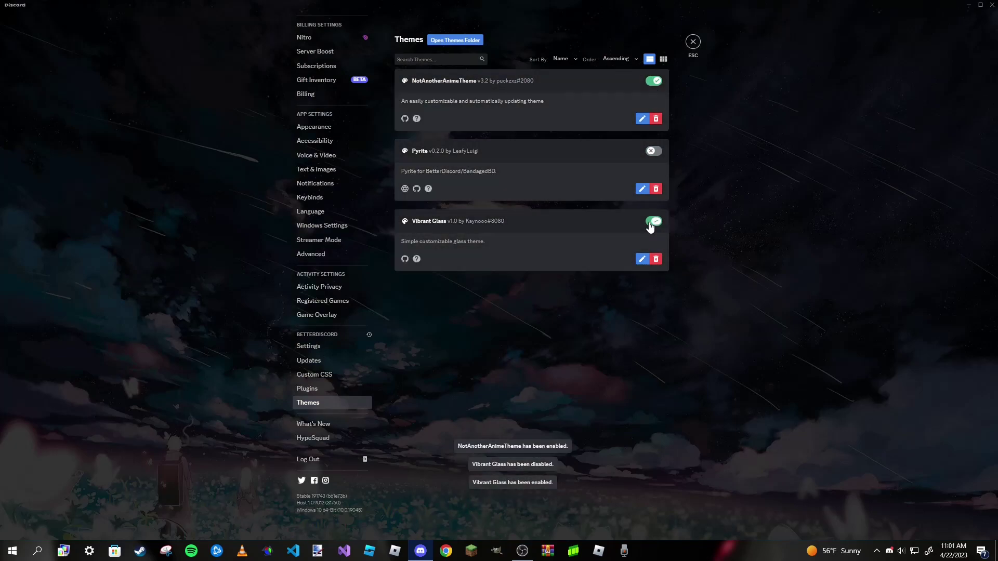
pyautogui.click(651, 222)
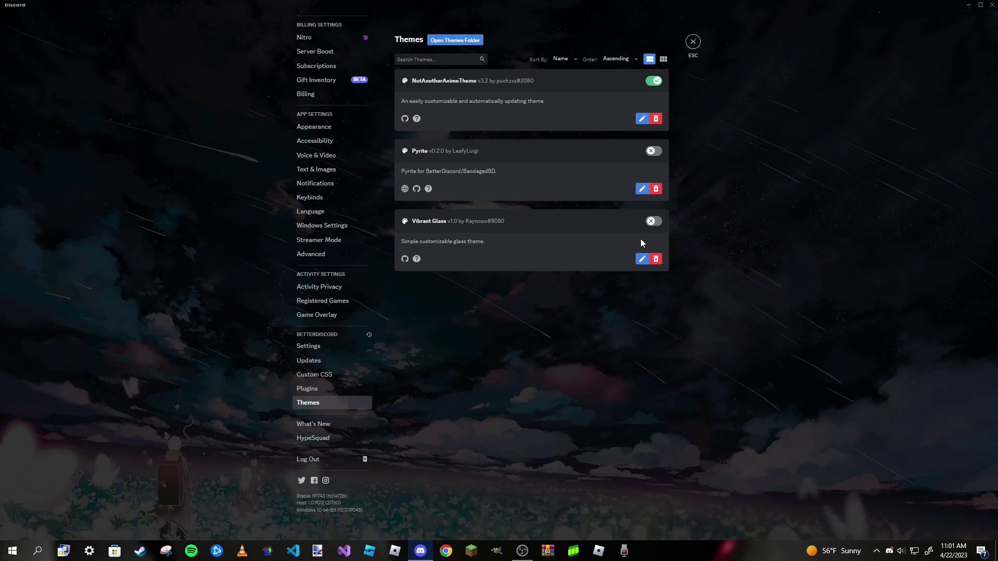
pyautogui.click(652, 222)
pyautogui.click(652, 223)
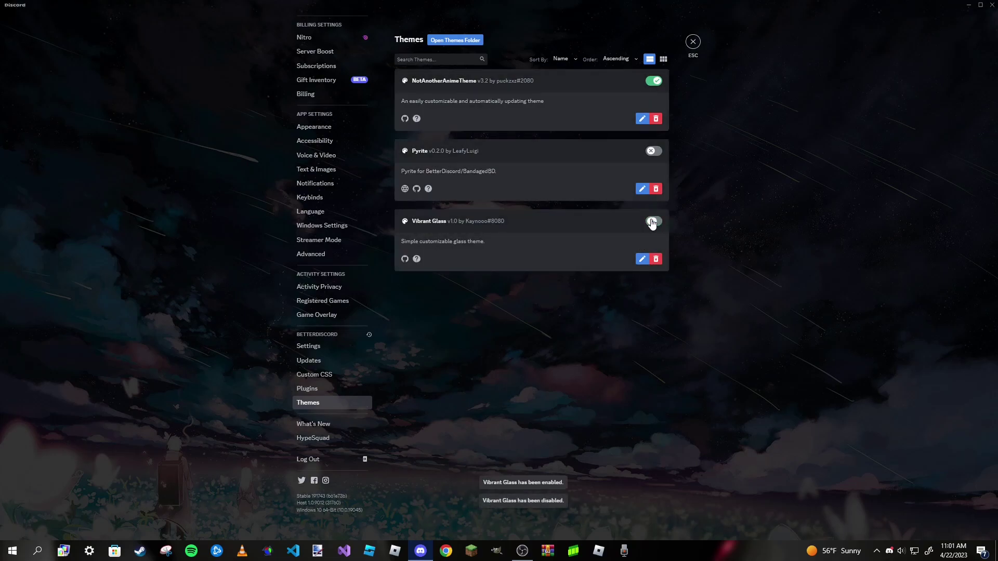
pyautogui.click(652, 222)
pyautogui.click(653, 222)
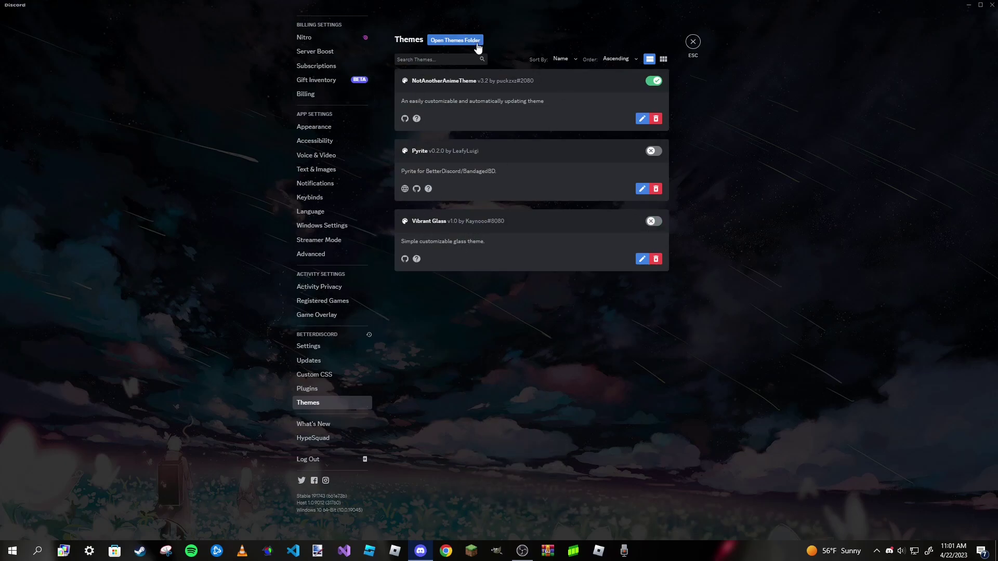
pyautogui.click(652, 222)
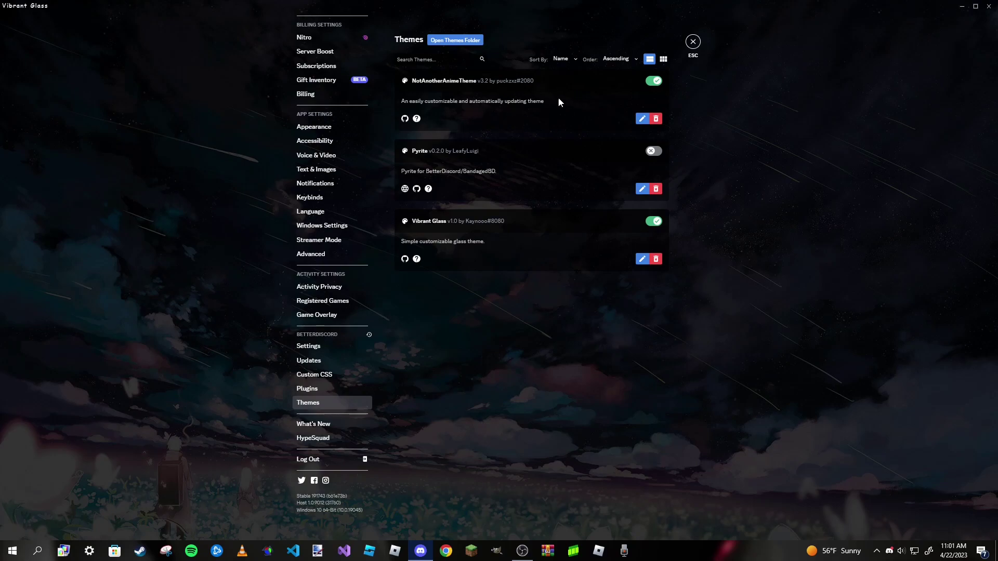
pyautogui.click(693, 43)
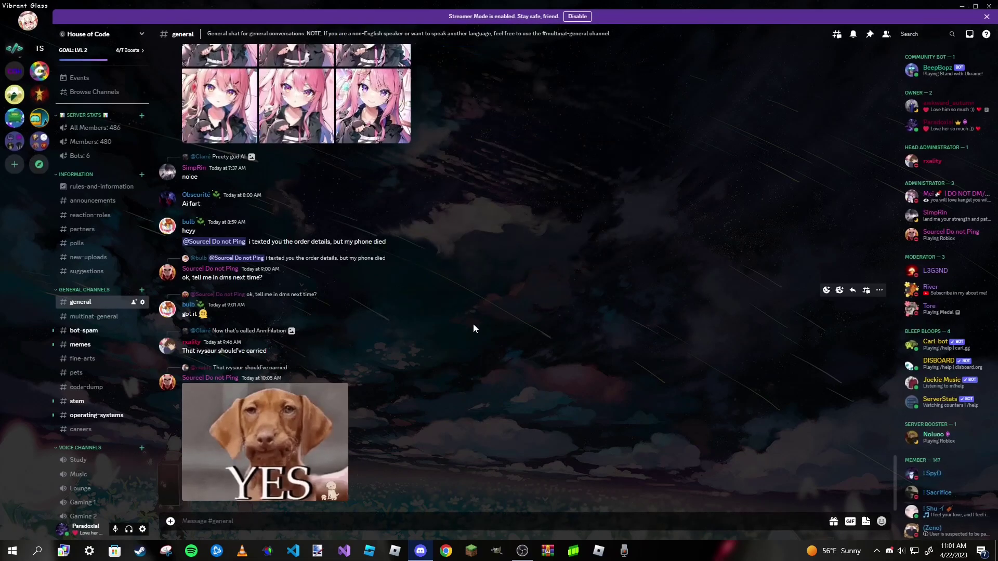
# Examine how NotAnotherAnimeTheme combined with Vibrant Glass looks across the general channel's messages.
pyautogui.scroll(1, 637, 244)
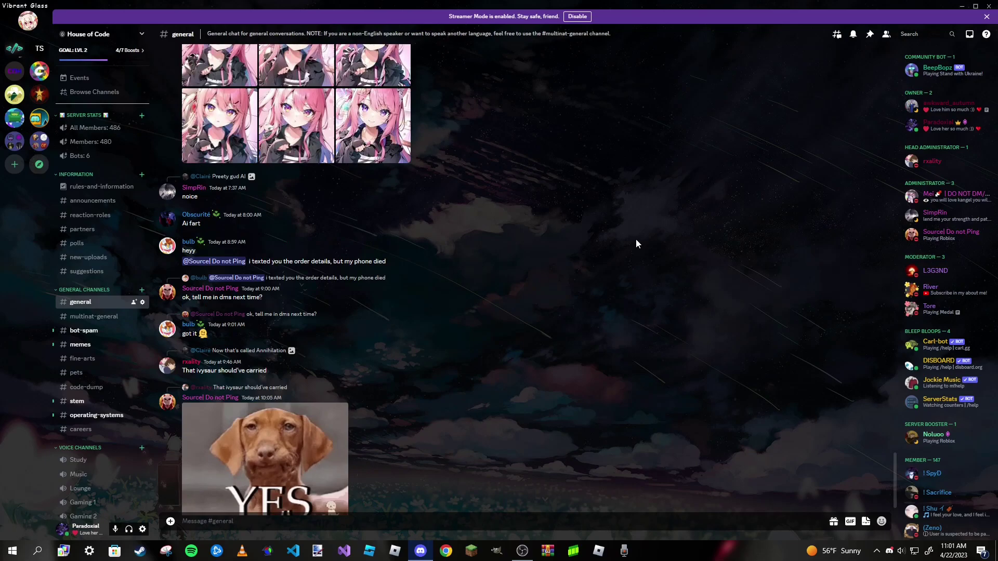
pyautogui.scroll(15, 516, 238)
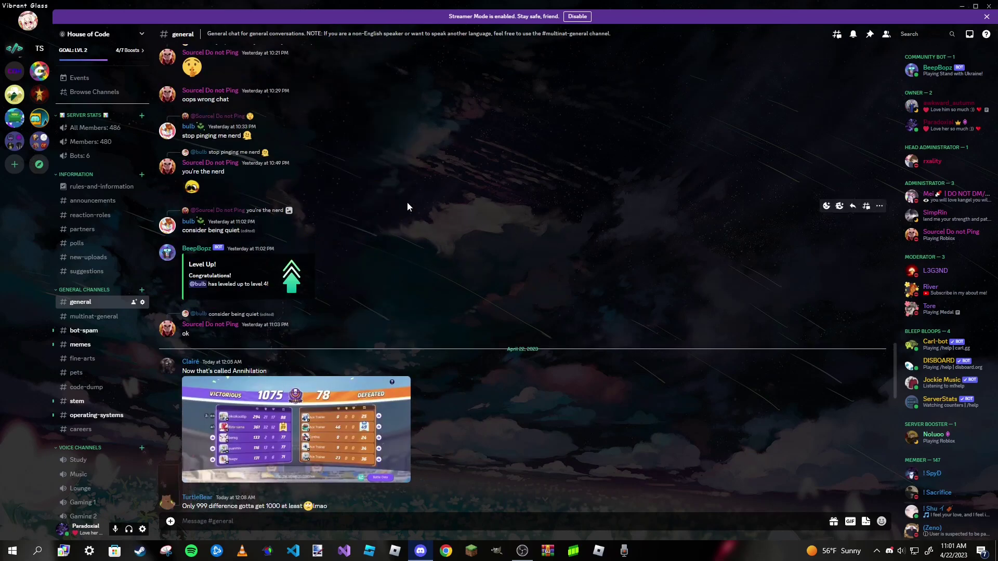
pyautogui.scroll(-15, 498, 224)
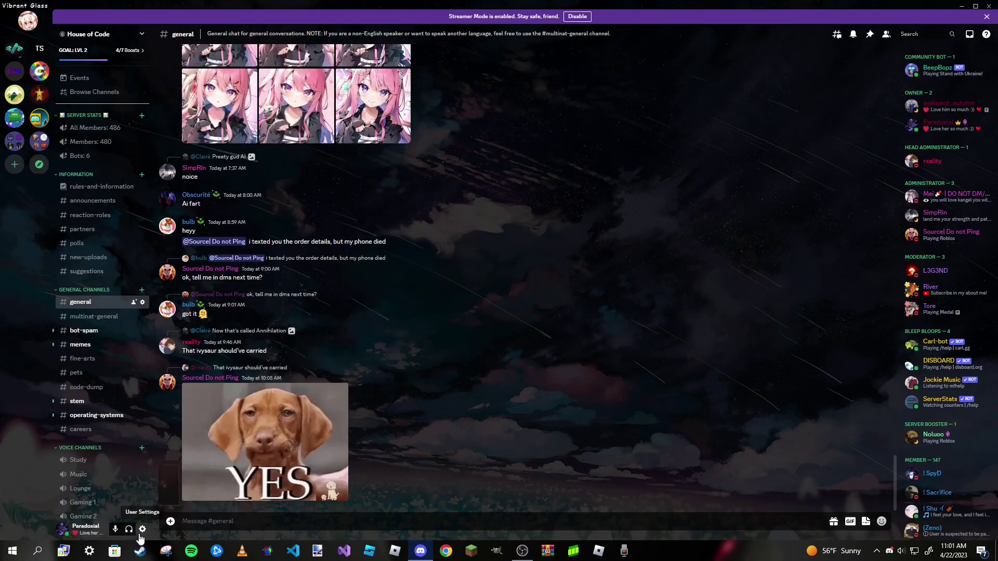
# Disable Vibrant Glass on the BetterDiscord Themes page, then open the themes folder to show its theme files and close it.
pyautogui.click(142, 530)
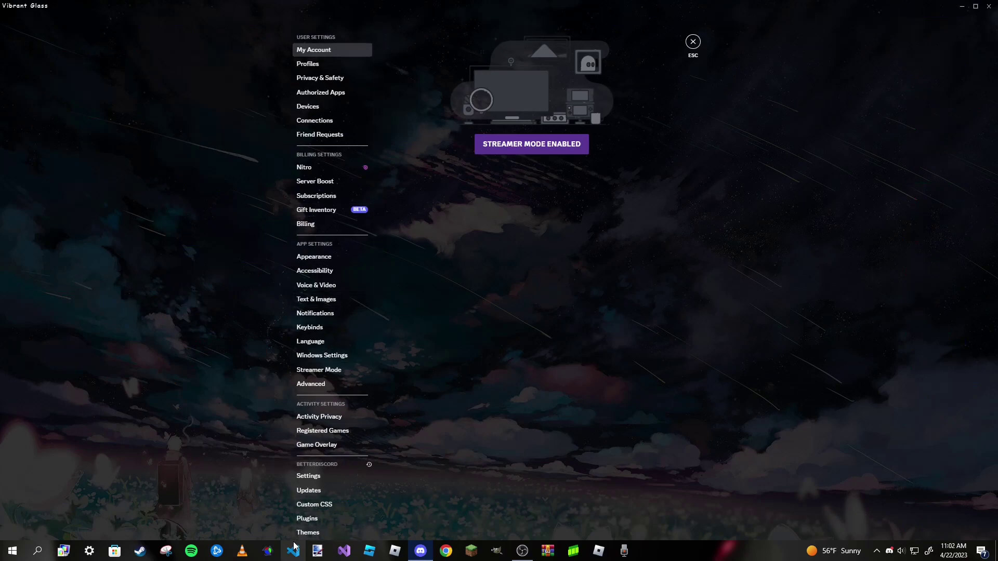
pyautogui.click(307, 533)
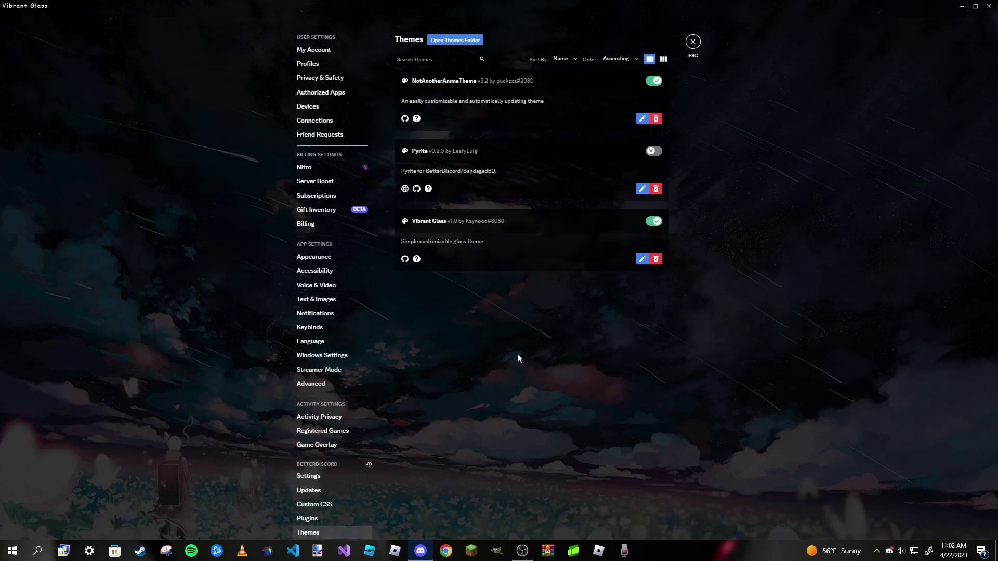
pyautogui.click(654, 222)
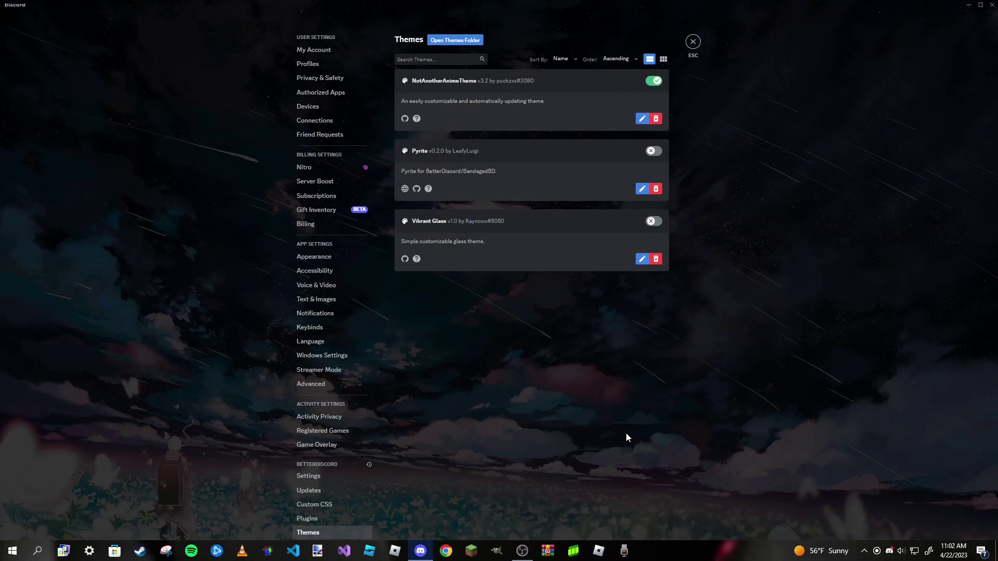
pyautogui.click(445, 44)
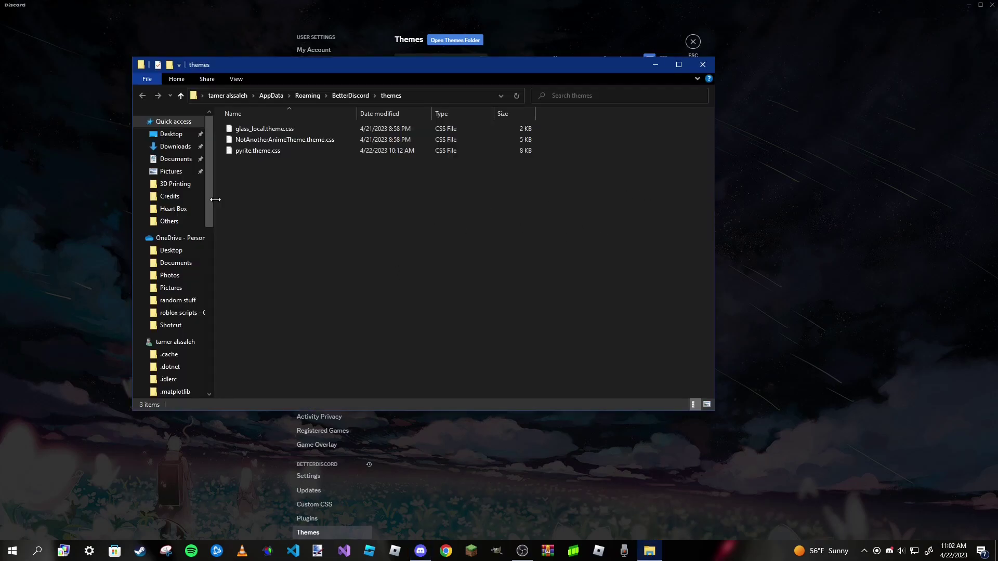
pyautogui.click(702, 64)
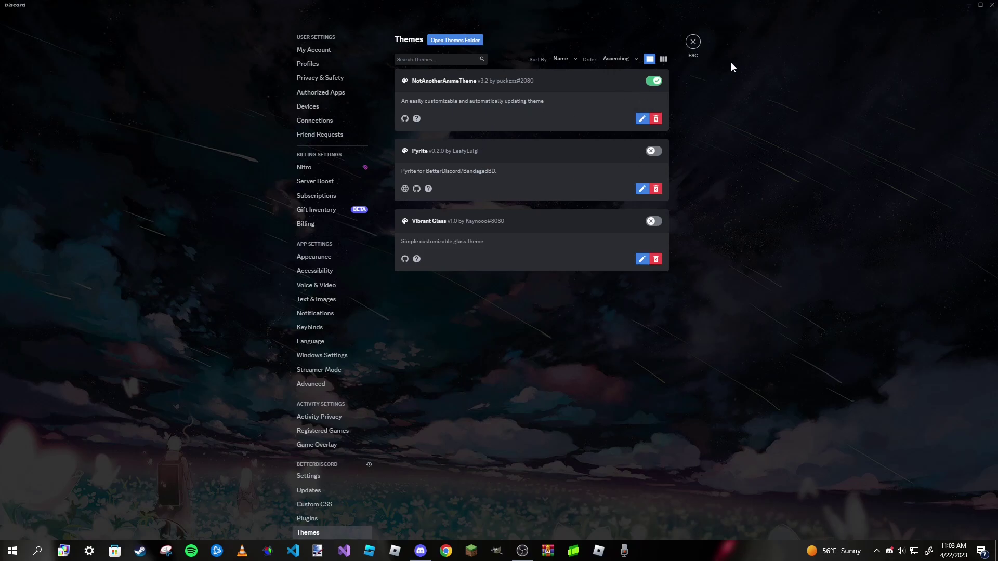
# Leave the user settings, return to Discord's home view and close the Discord window.
pyautogui.click(695, 39)
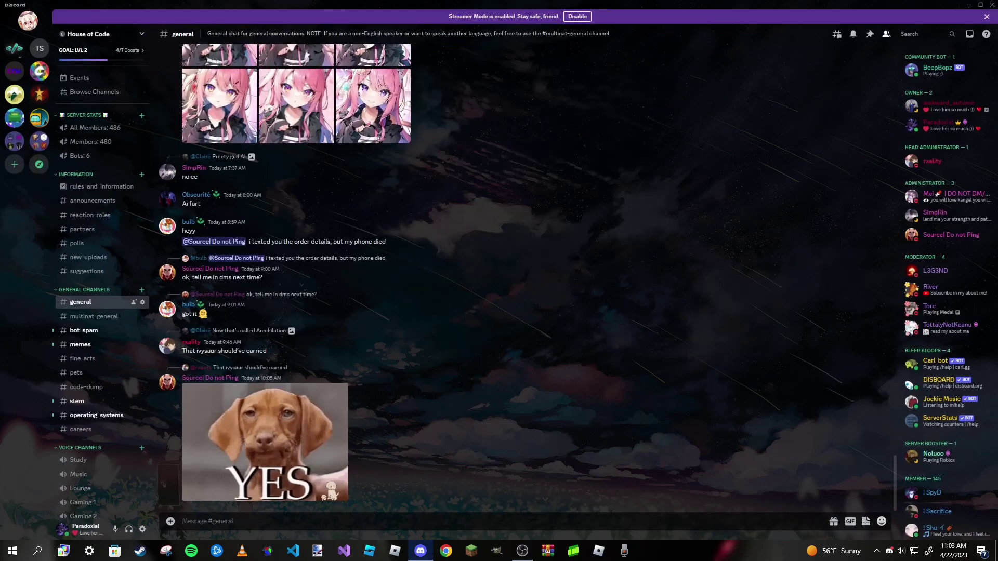
pyautogui.click(31, 22)
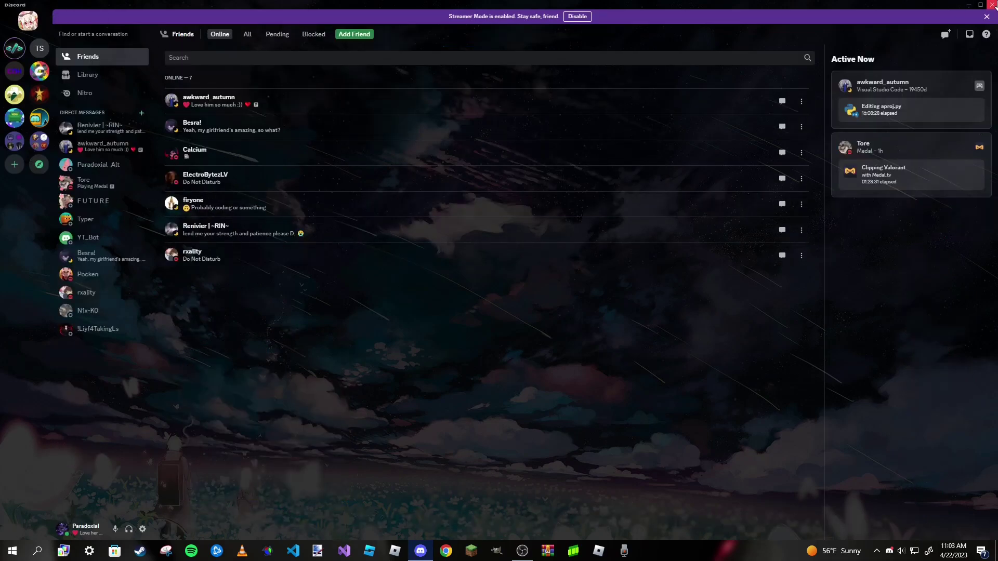
pyautogui.moveTo(954, 2); pyautogui.dragTo(716, 291)
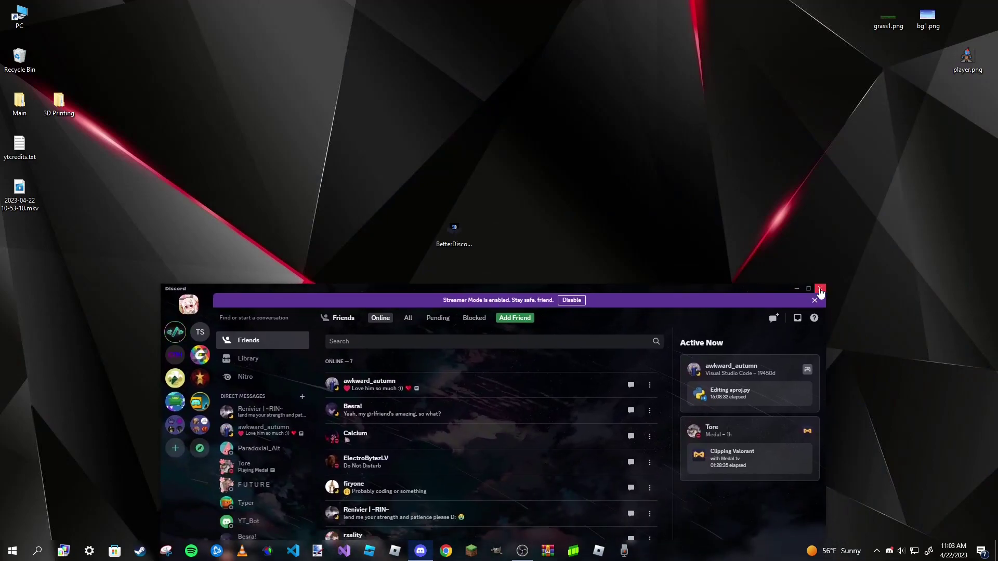
pyautogui.click(821, 289)
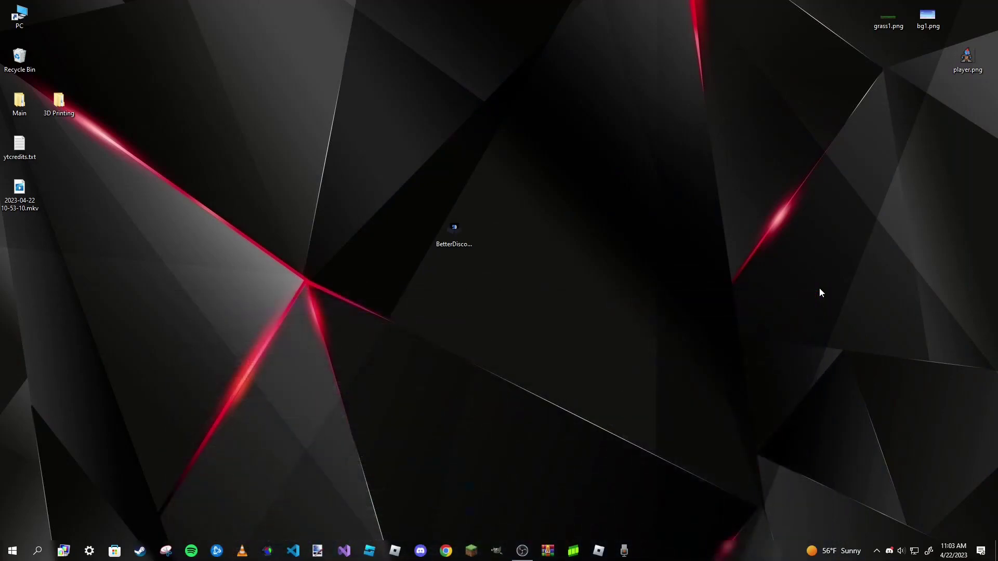